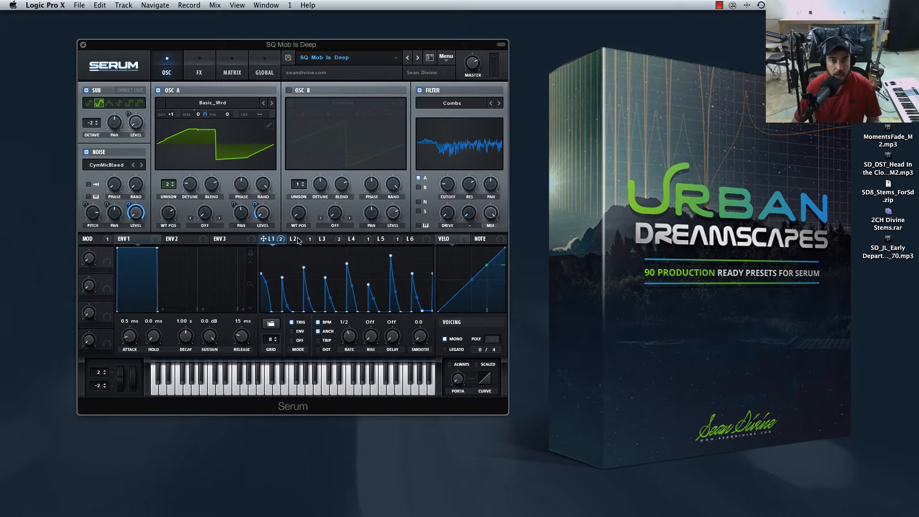
Look through the shapes of LFO 1 to LFO 6 in the SQ Mob Is Deep preset.
click(297, 238)
click(326, 239)
click(355, 238)
click(384, 237)
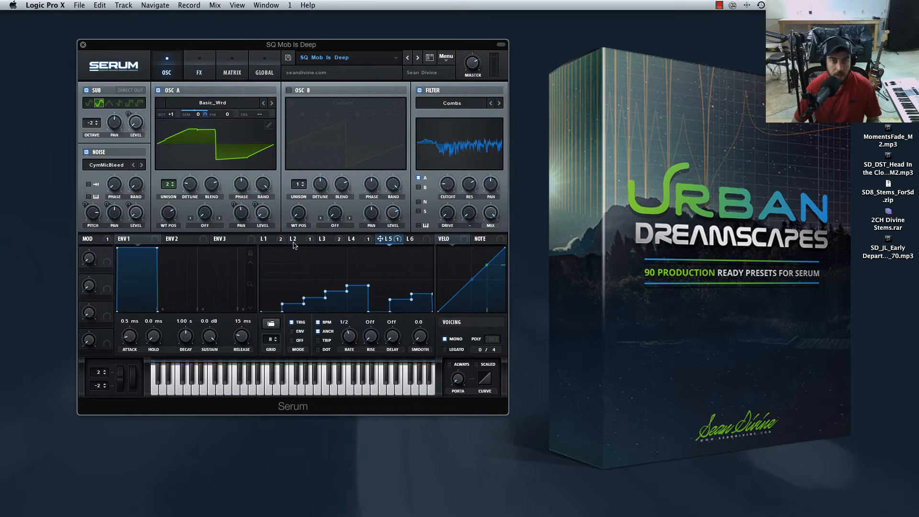
click(271, 240)
click(292, 238)
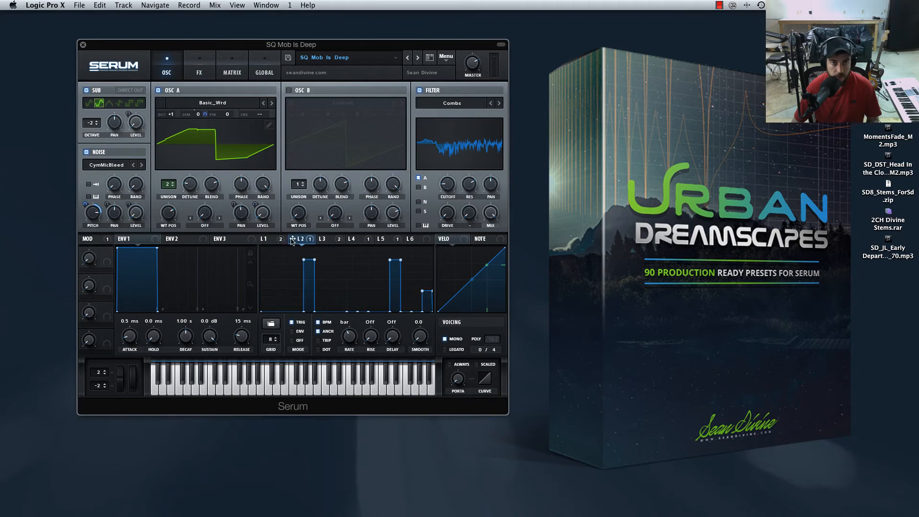
click(329, 239)
click(355, 238)
click(384, 241)
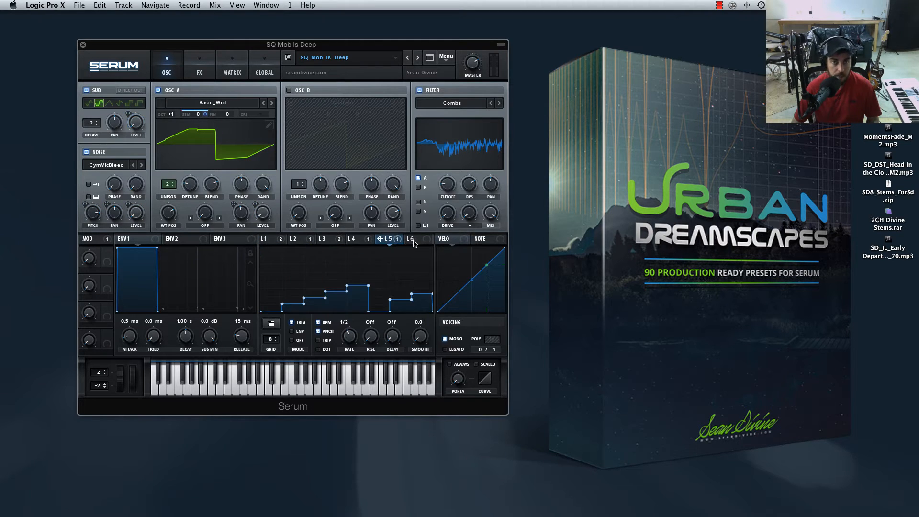
click(412, 240)
click(385, 239)
Examine the preset's effects rack and modulation matrix, and return to the oscillator view.
click(200, 70)
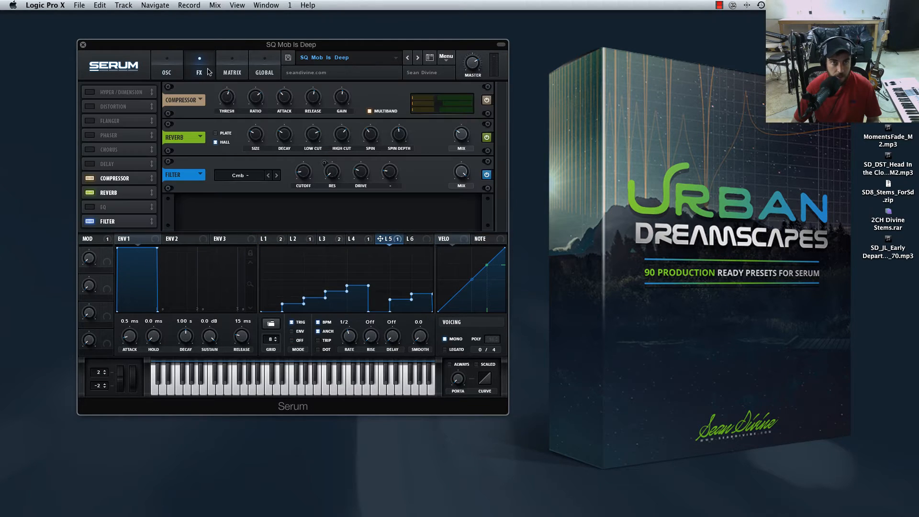
click(224, 72)
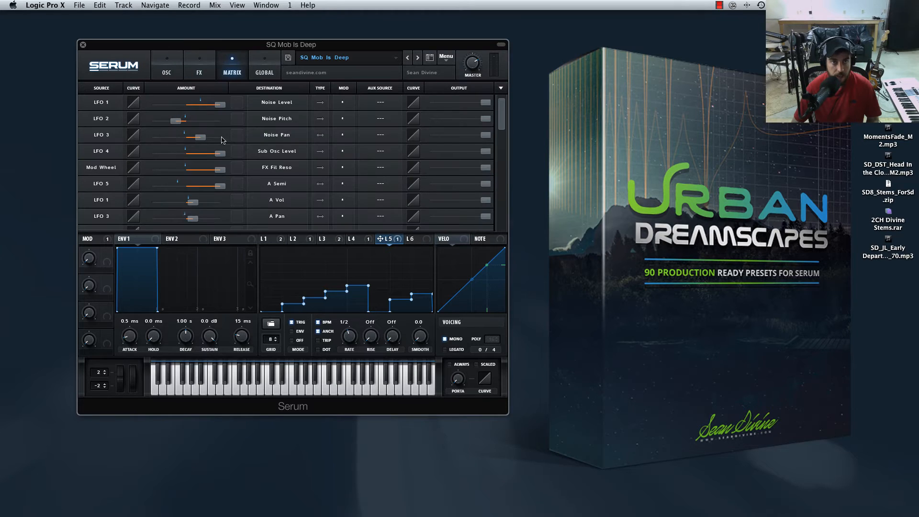
click(170, 72)
click(232, 74)
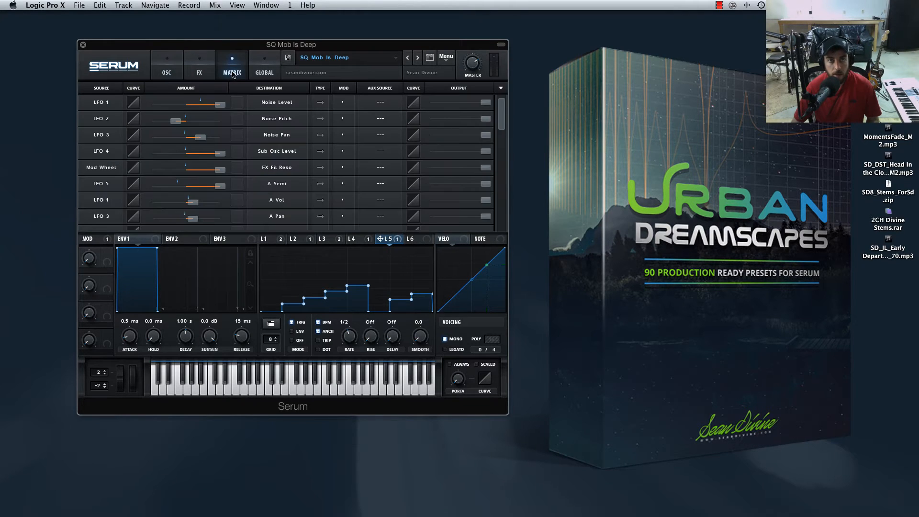
click(164, 62)
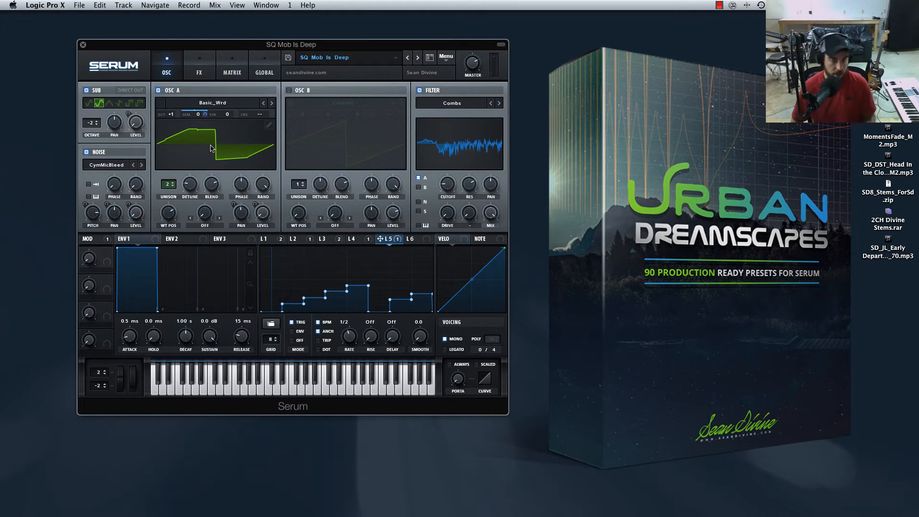
click(200, 70)
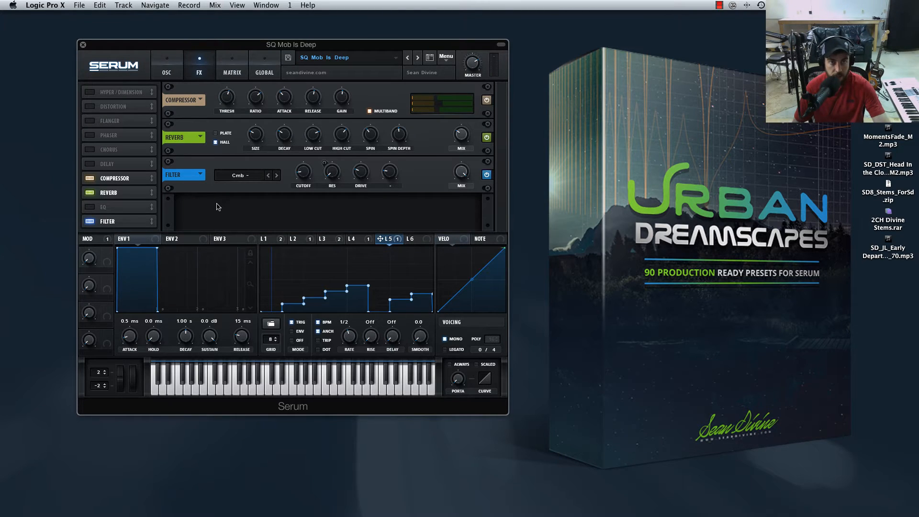
click(168, 67)
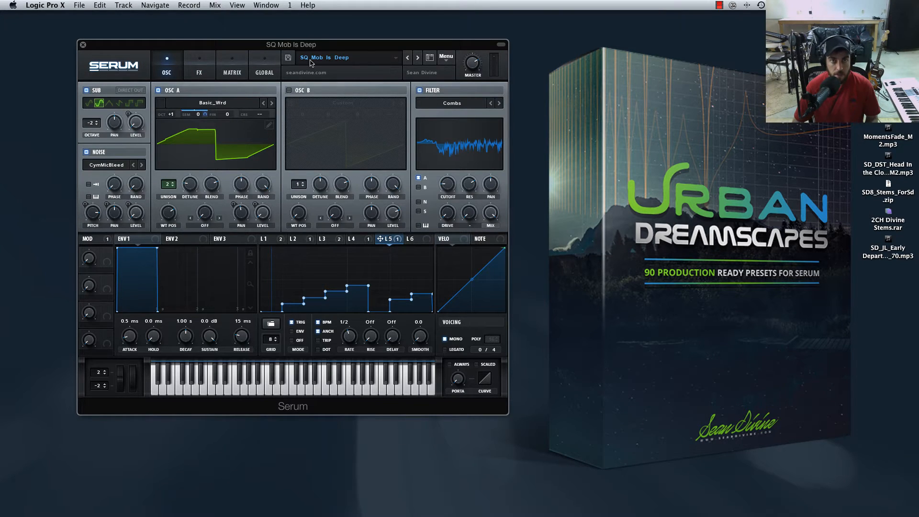
Reset the synth to the initial preset.
click(357, 59)
click(431, 53)
click(446, 57)
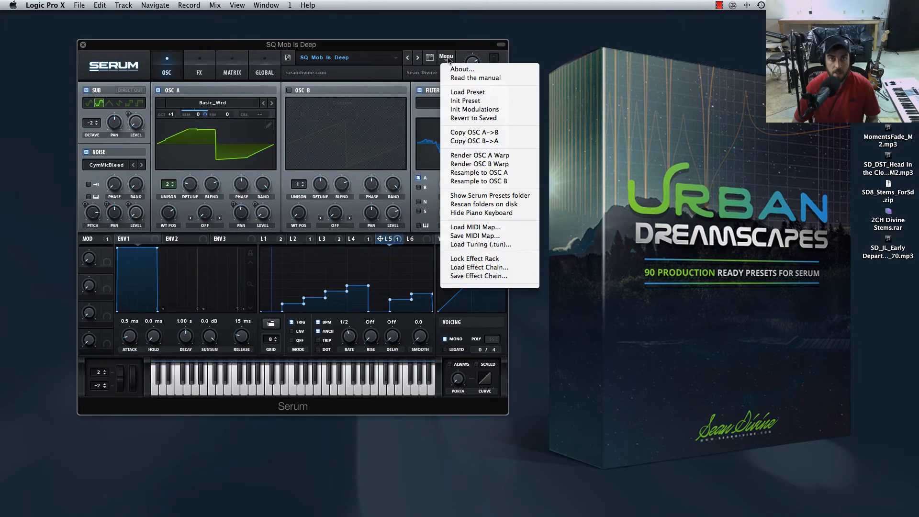
click(468, 101)
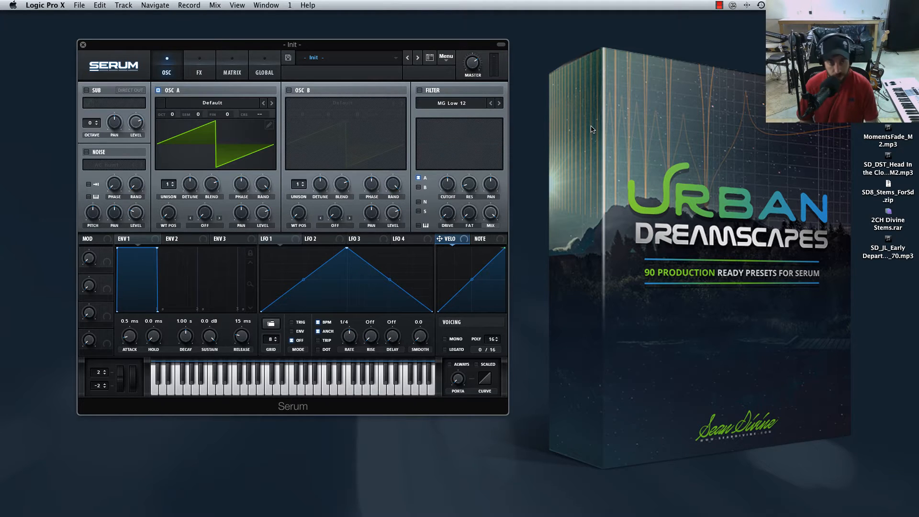
Restore the Logic Tracks window, close the Serum window and open the four-bar MIDI region in the Piano Roll.
mouse_move(423, 509)
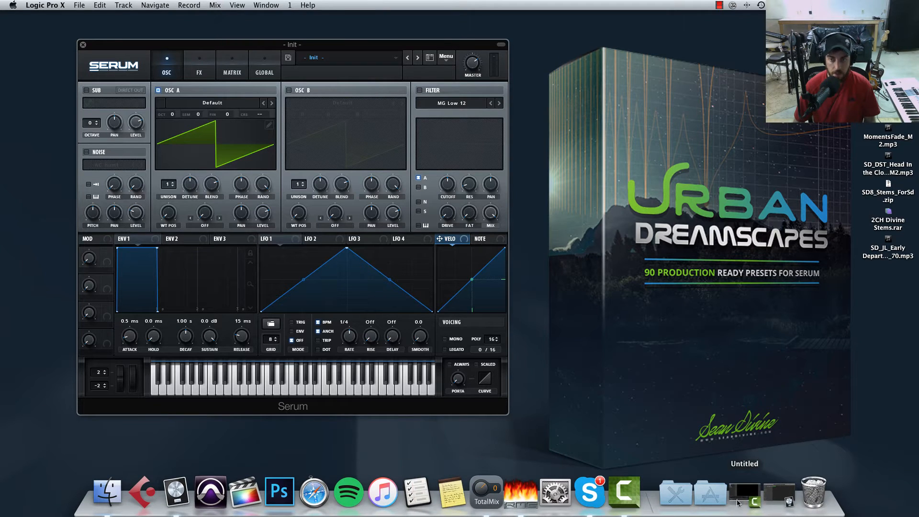
click(777, 503)
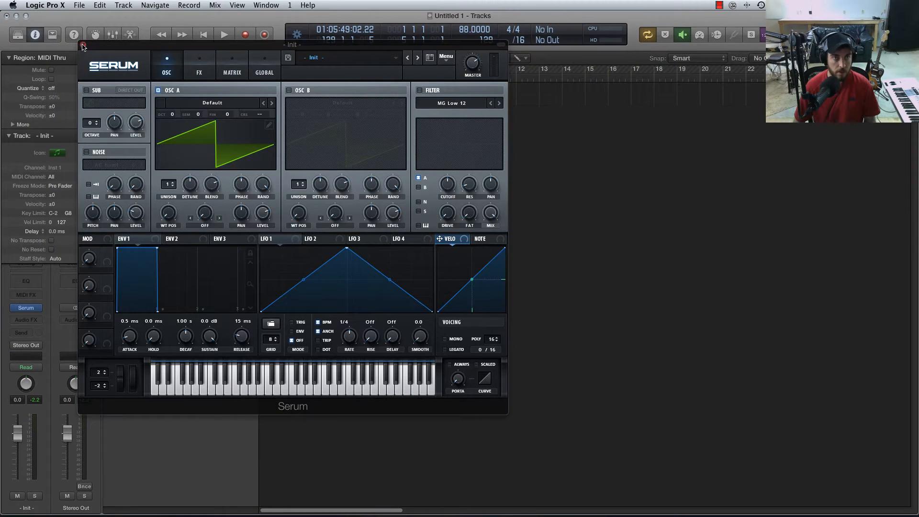
click(84, 46)
double_click(311, 100)
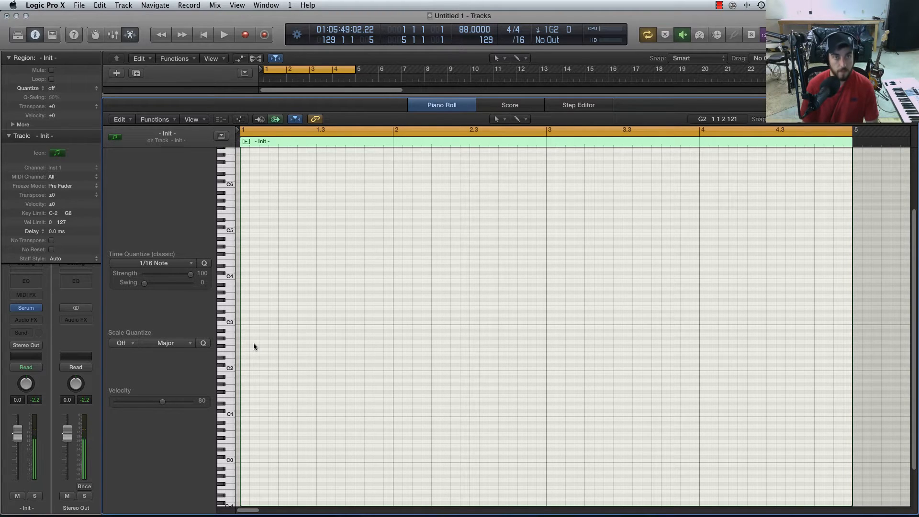
Record a single G2 note at bar 1, lengthen it to span all four bars and close the Piano Roll.
key(r)
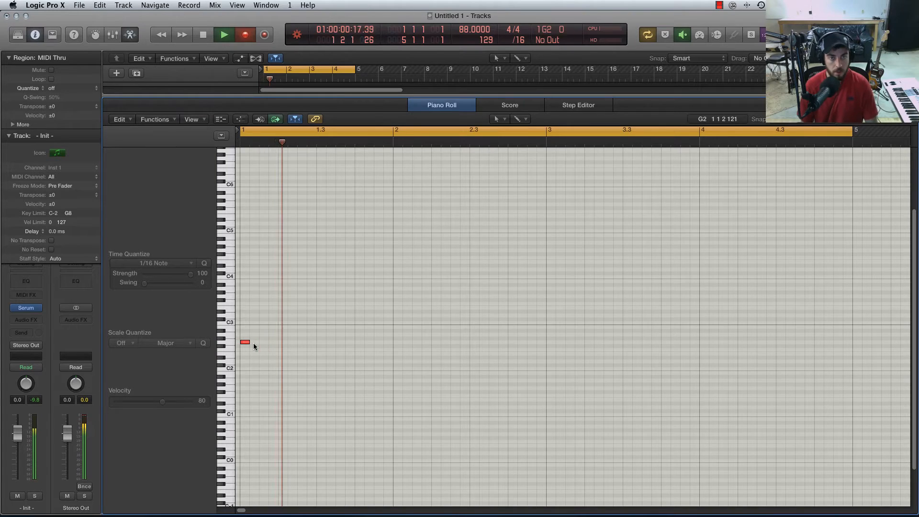
key(space)
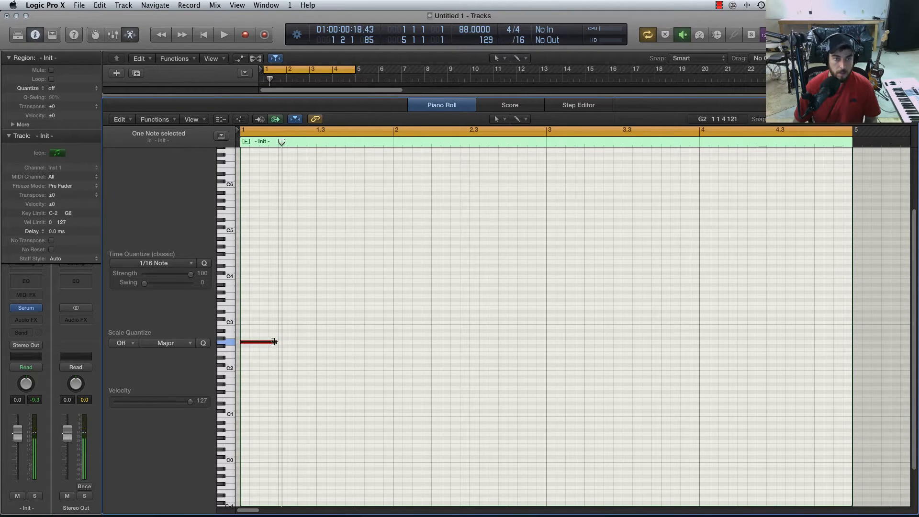
drag(274, 342, 849, 360)
click(742, 398)
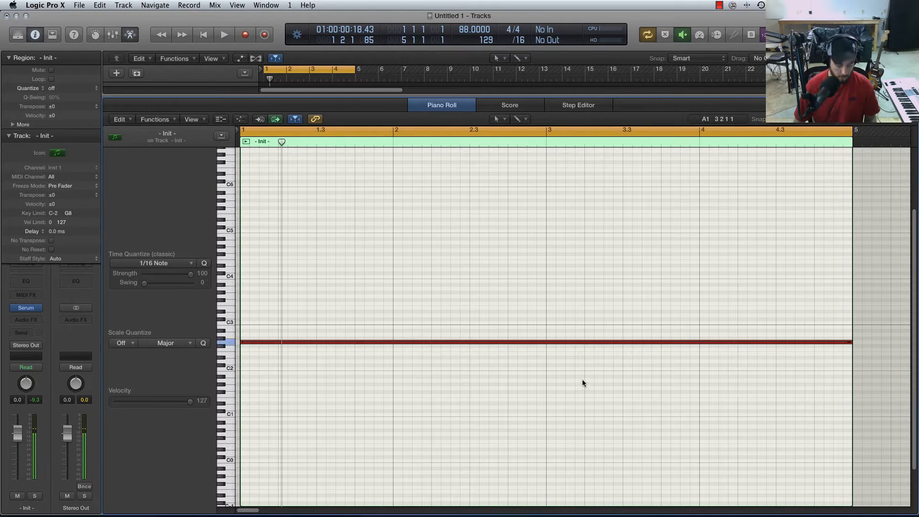
key(x)
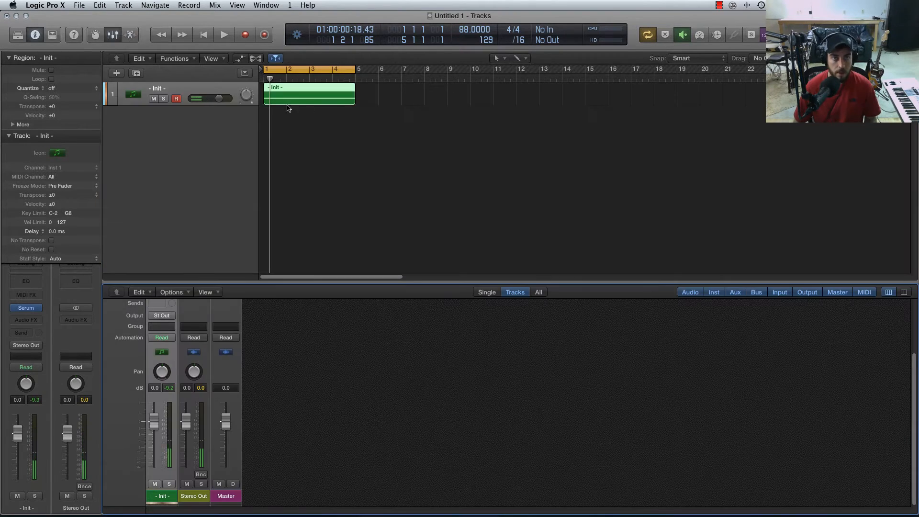
Deselect the four-bar region and briefly play back its sustained note.
click(298, 90)
click(304, 120)
click(298, 101)
click(317, 159)
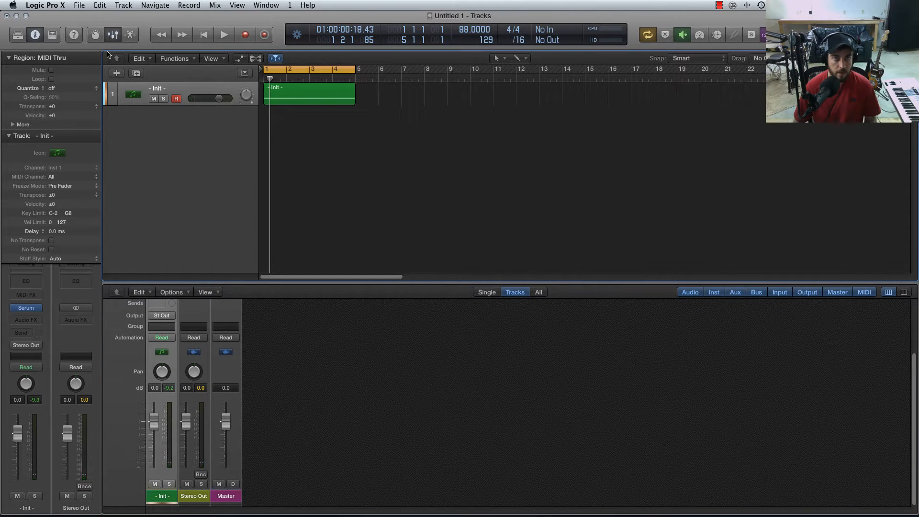
key(space)
key(space)
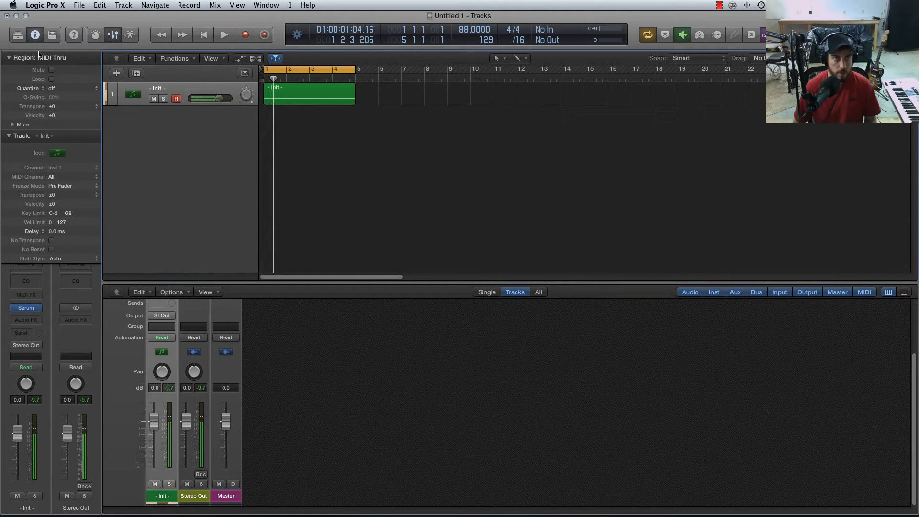
Reopen Serum from the instrument track and minimize the Tracks window so only the synth is displayed.
click(16, 16)
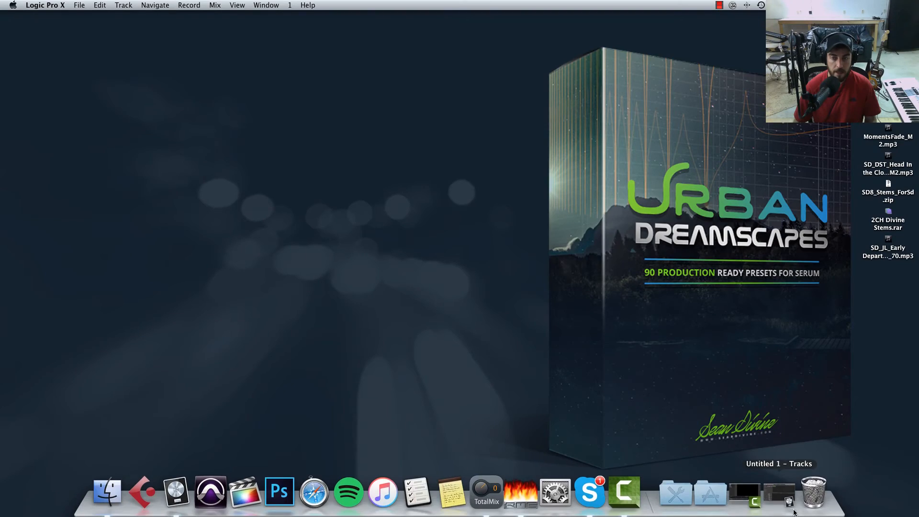
click(793, 504)
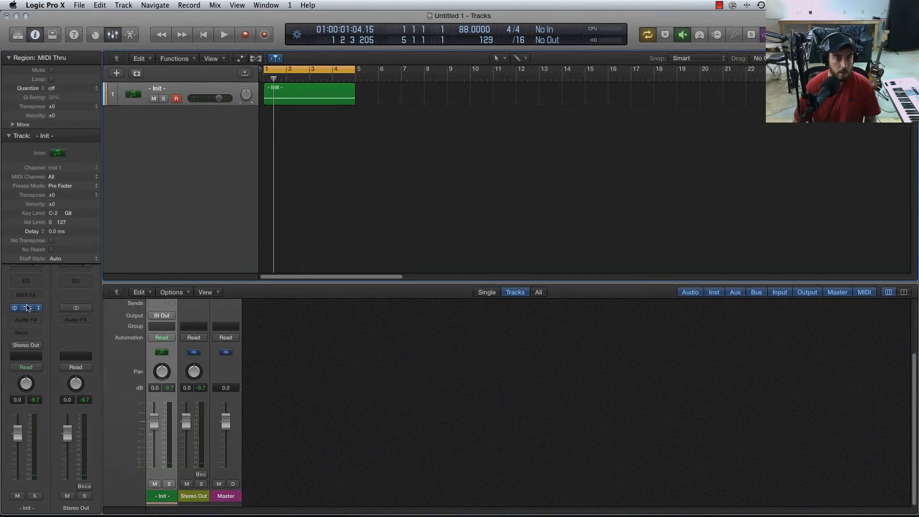
click(28, 308)
click(16, 16)
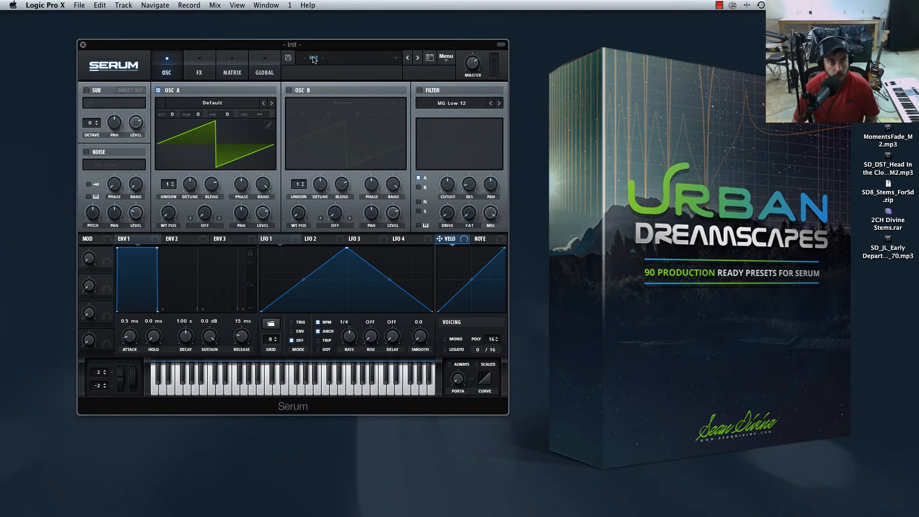
Turn off oscillator A and enable the noise oscillator with the CymMicBleed sample from Organics.
click(159, 90)
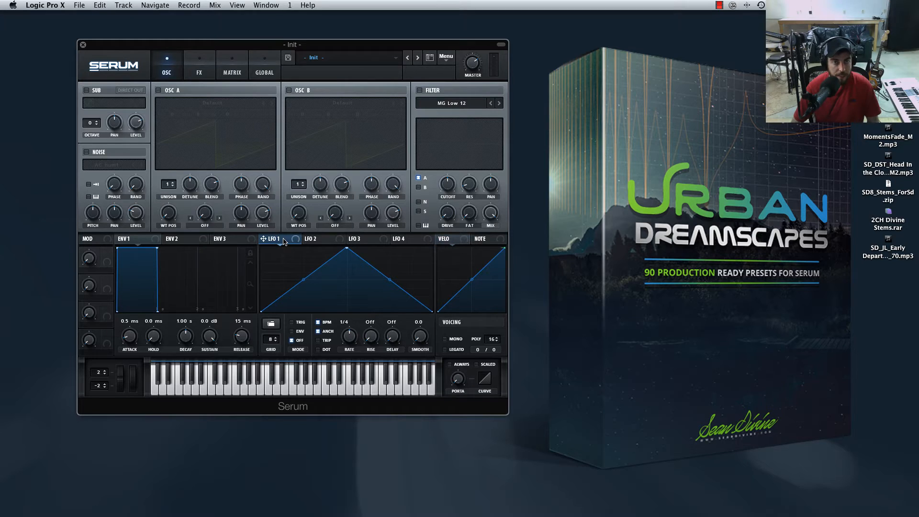
click(86, 152)
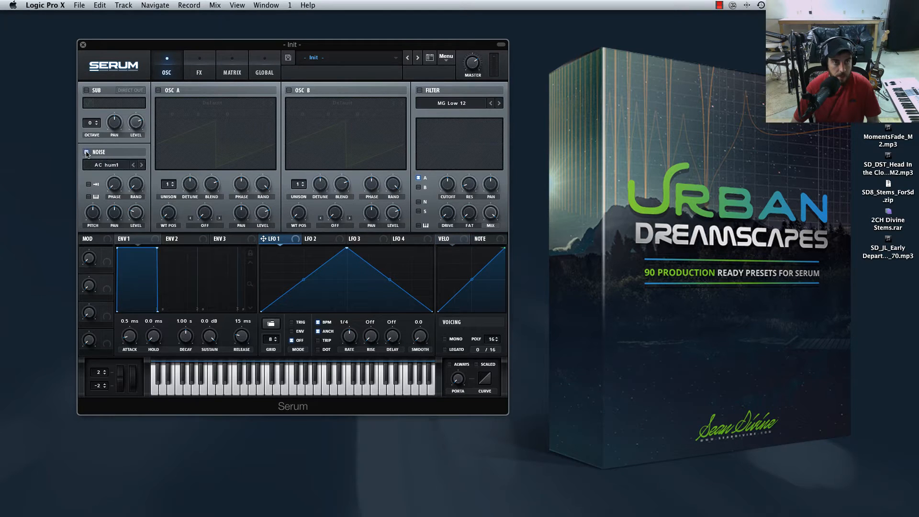
click(121, 165)
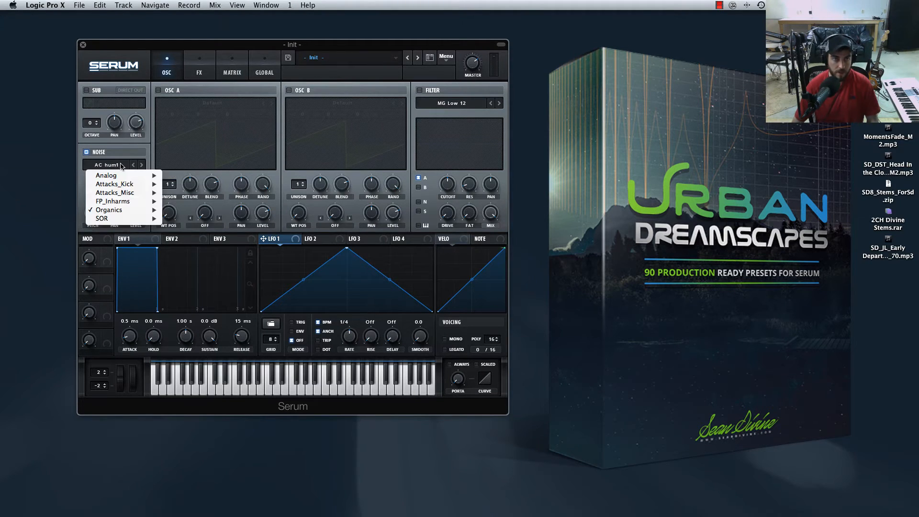
mouse_move(128, 211)
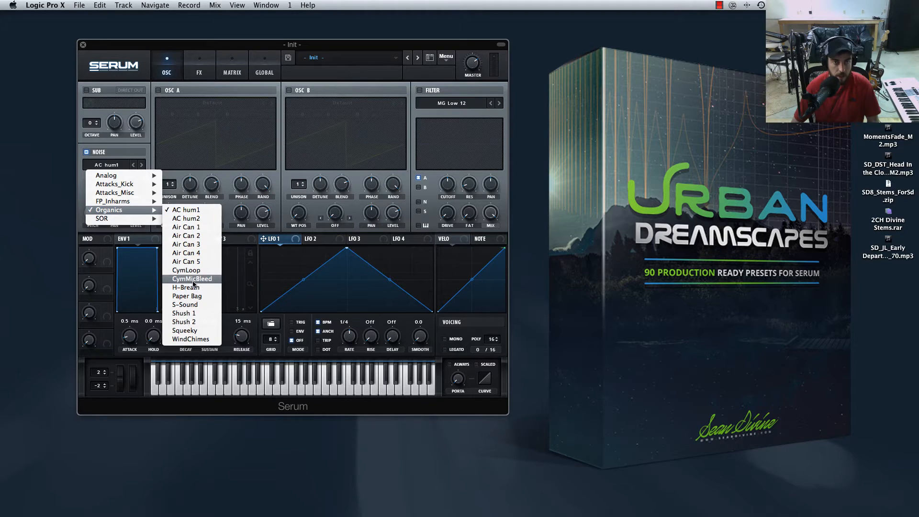
click(205, 282)
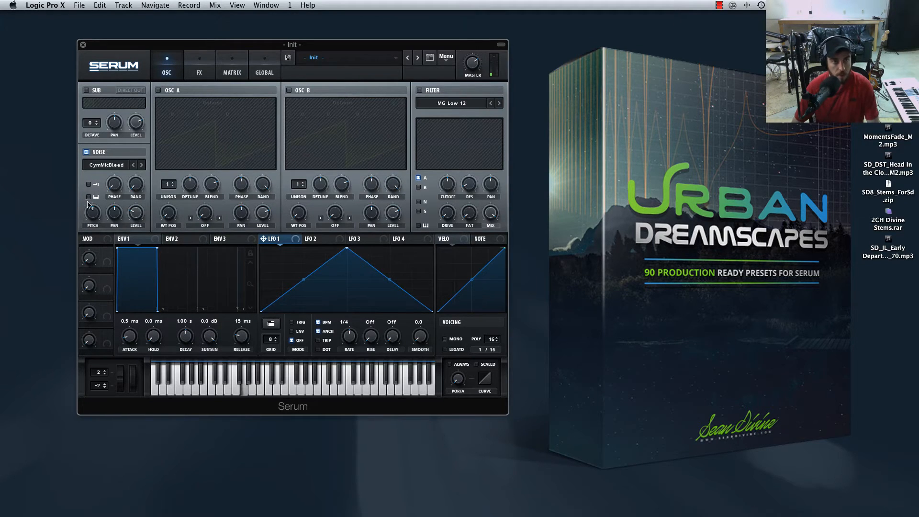
click(88, 184)
click(89, 197)
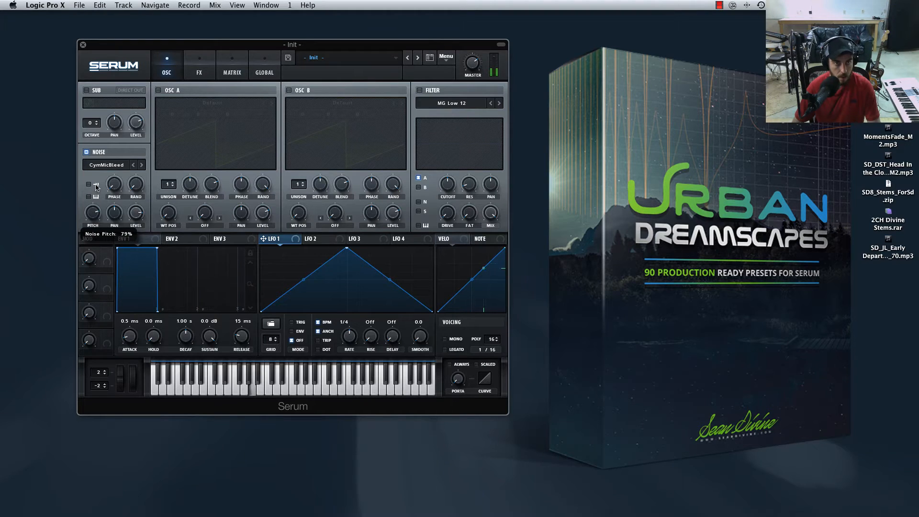
Assign LFO 1 to the noise oscillator level and raise the modulation amount to full.
click(139, 211)
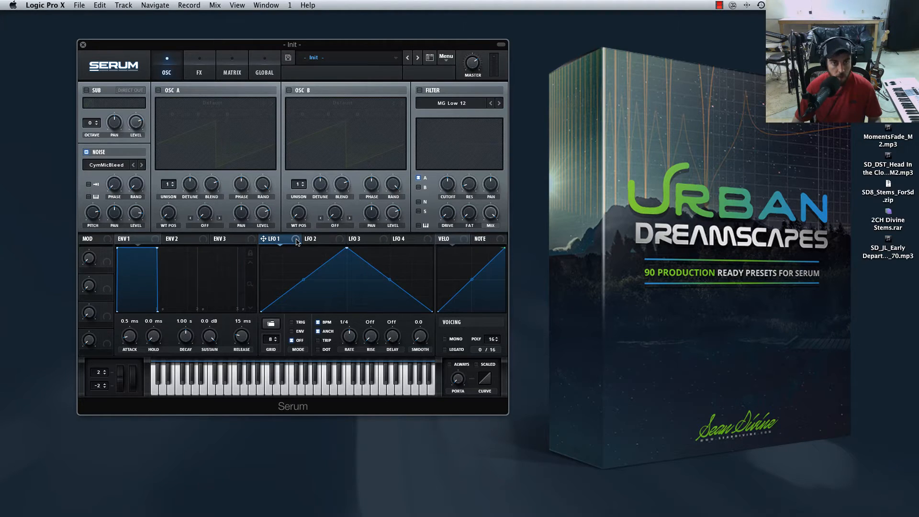
drag(263, 239, 135, 287)
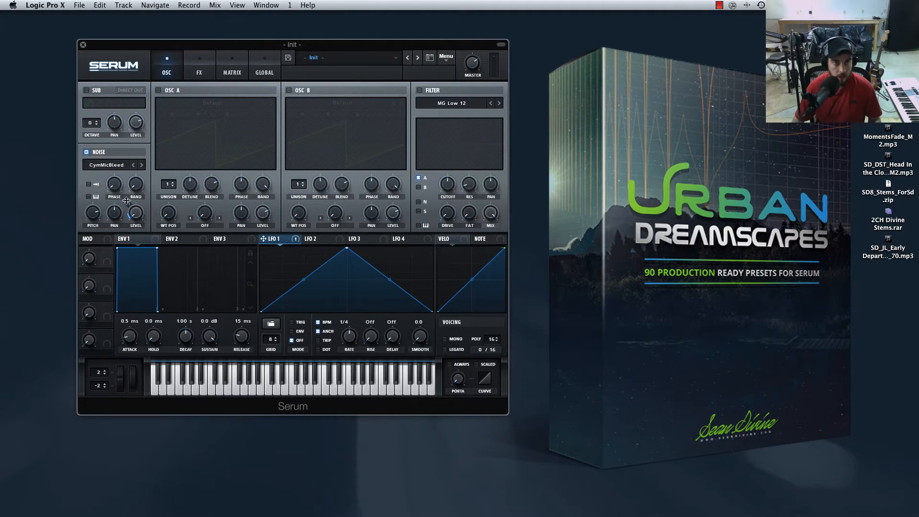
drag(127, 202, 135, 141)
Set the LFO 1 grid to 16 and draw its shape with the first step at full height and all others at zero.
drag(303, 281, 303, 269)
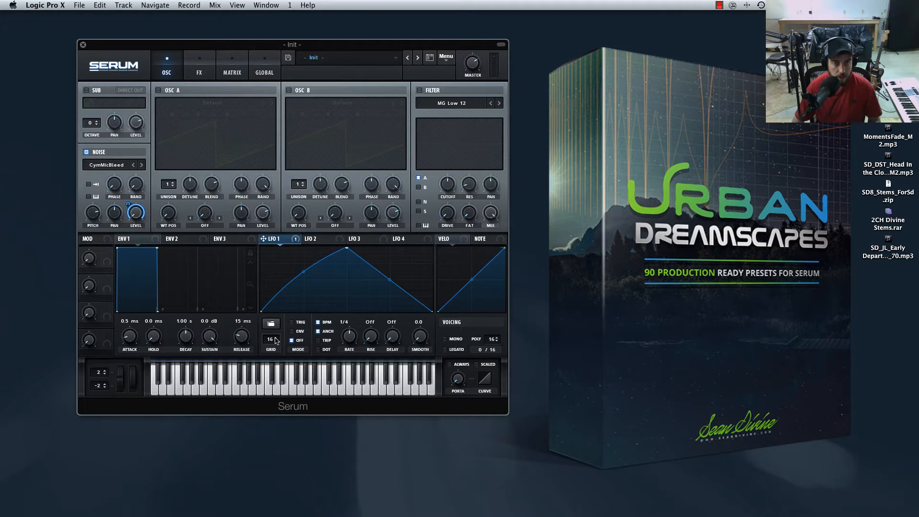
double_click(272, 300)
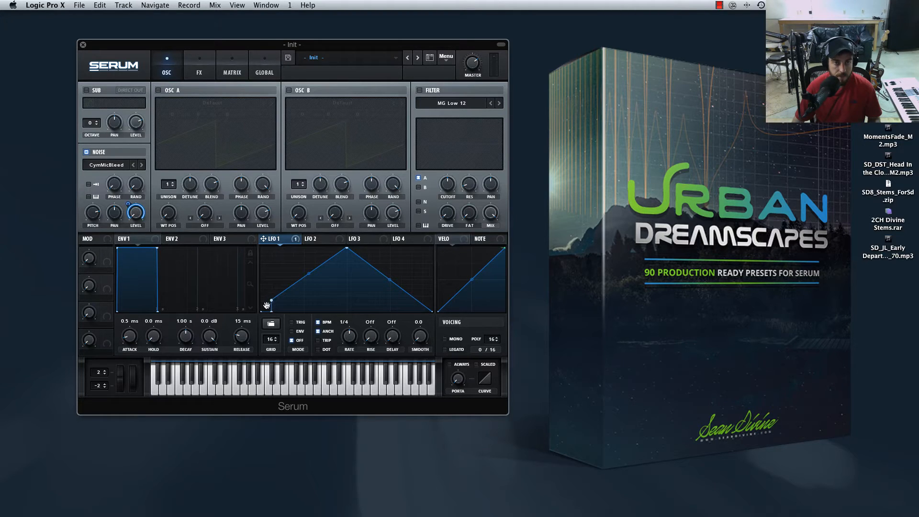
mouse_move(272, 309)
mouse_down()
mouse_move(272, 248)
mouse_move(279, 327)
mouse_move(435, 337)
mouse_up()
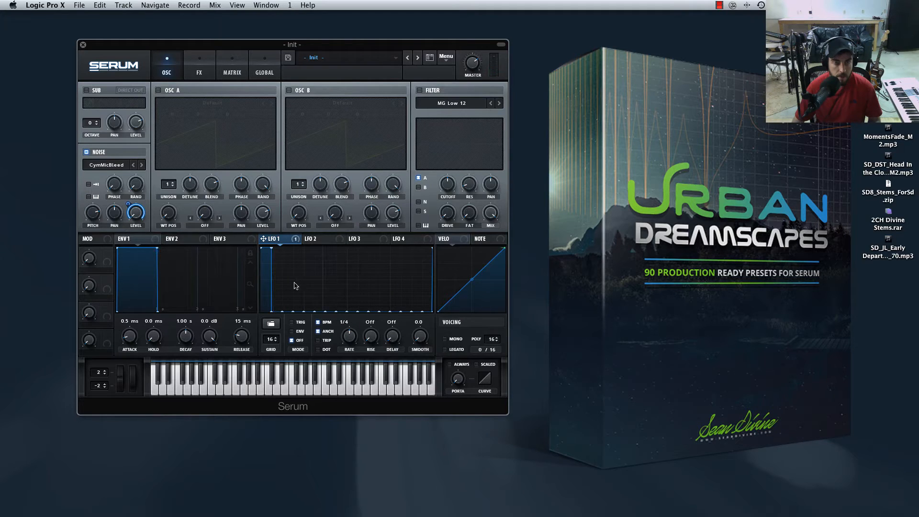
Draw full-height pulses in LFO 1 on every odd-numbered grid step, keeping the steps between them at zero.
drag(286, 285, 292, 245)
drag(308, 281, 310, 247)
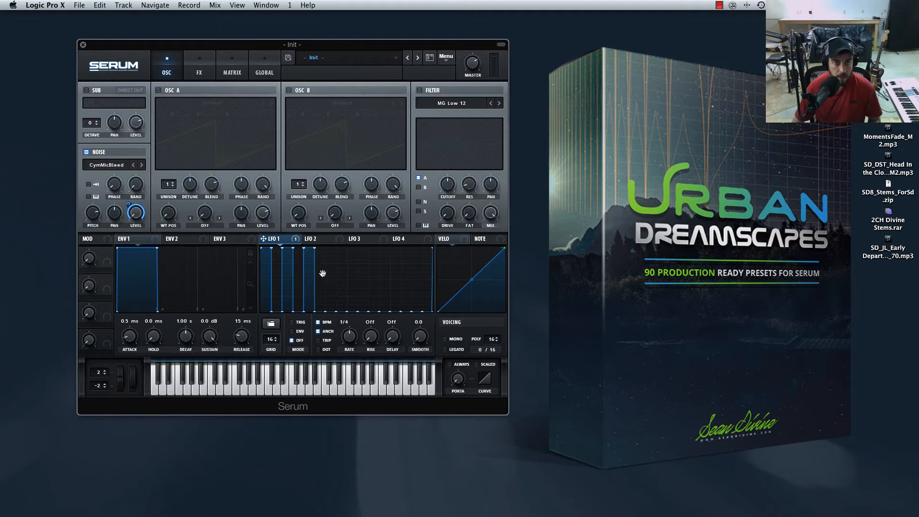
drag(328, 280, 330, 243)
mouse_move(357, 279)
mouse_down()
mouse_move(361, 232)
mouse_move(353, 247)
mouse_move(375, 298)
mouse_move(379, 240)
mouse_up()
mouse_move(390, 280)
mouse_down()
mouse_move(398, 241)
mouse_move(417, 249)
mouse_up()
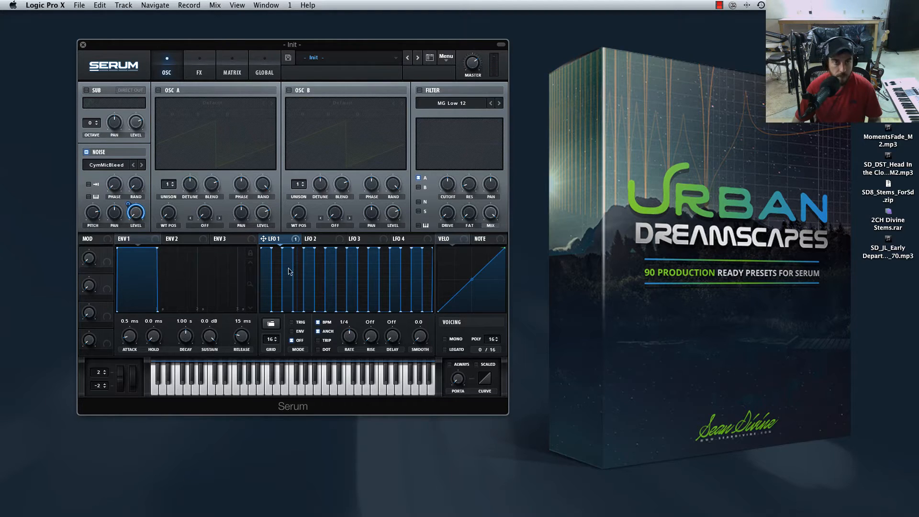
Zero LFO 1 steps 3, 7, 11 and 15 so pulses remain on 1, 5, 9 and 13, and adjust the noise pitch.
drag(289, 272, 289, 335)
drag(326, 275, 333, 313)
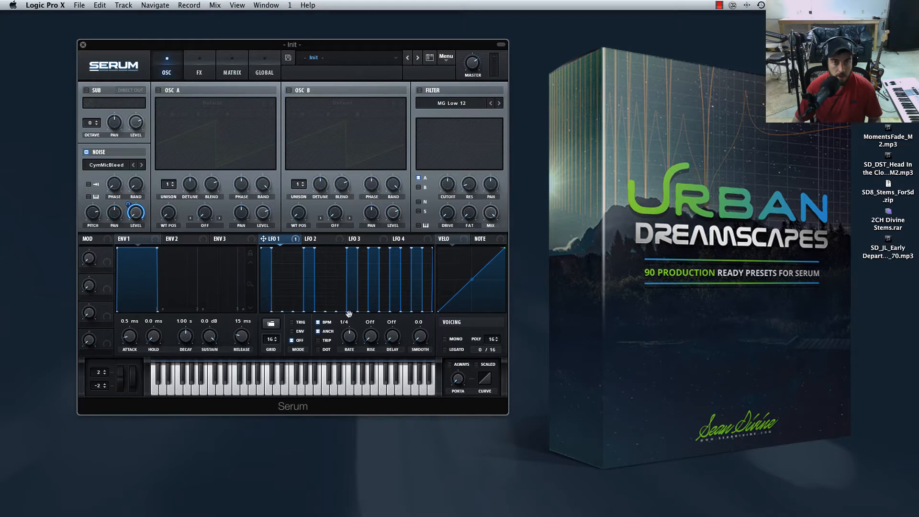
drag(366, 268, 376, 326)
drag(368, 288, 368, 325)
drag(413, 266, 422, 311)
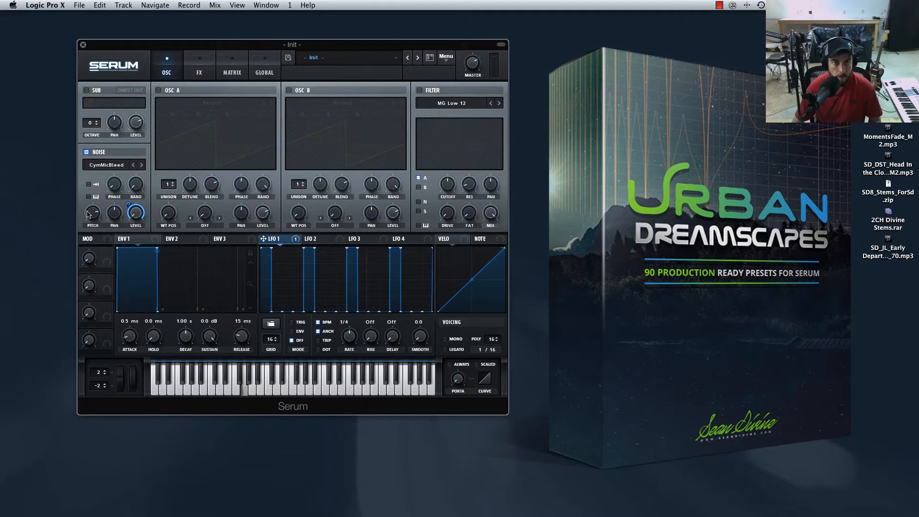
drag(88, 214, 91, 219)
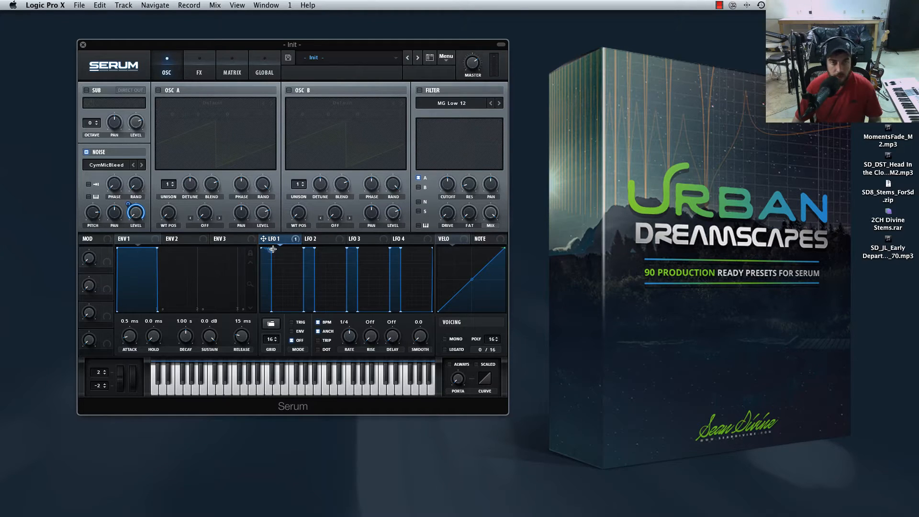
Reshape the four LFO 1 pulses into falling decays, with lower peaks on the second and fourth pulses.
drag(272, 248, 269, 266)
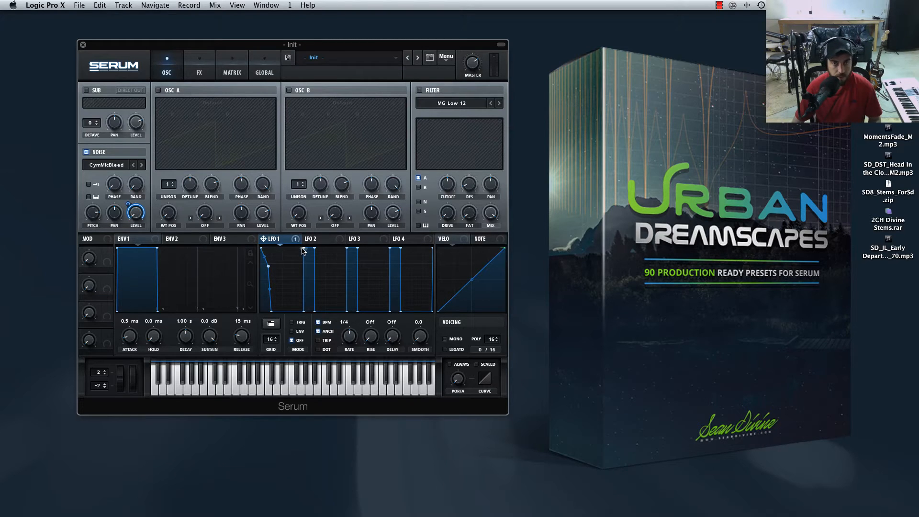
drag(303, 249, 314, 279)
drag(389, 249, 400, 289)
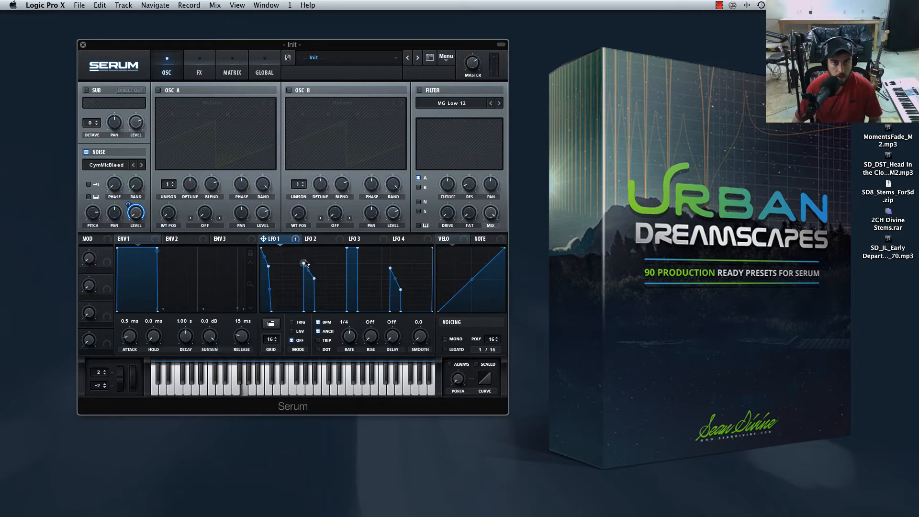
drag(304, 262, 266, 273)
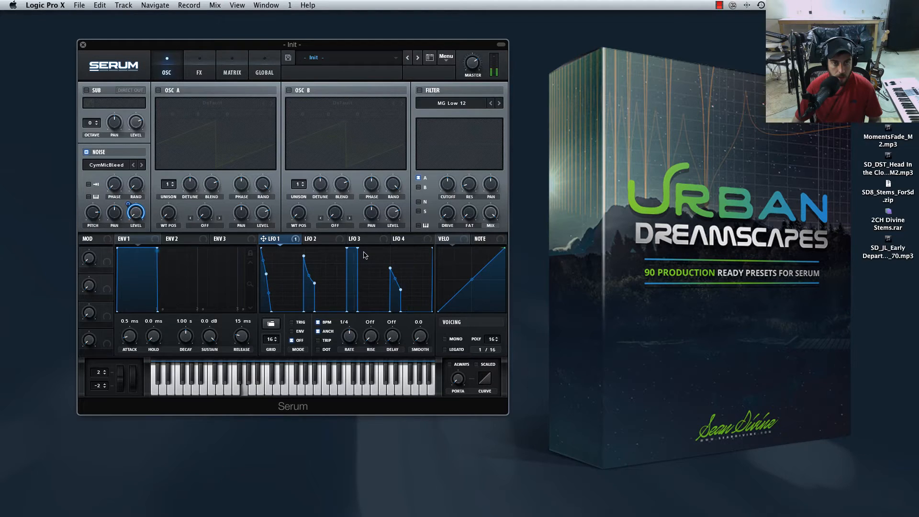
drag(358, 248, 311, 285)
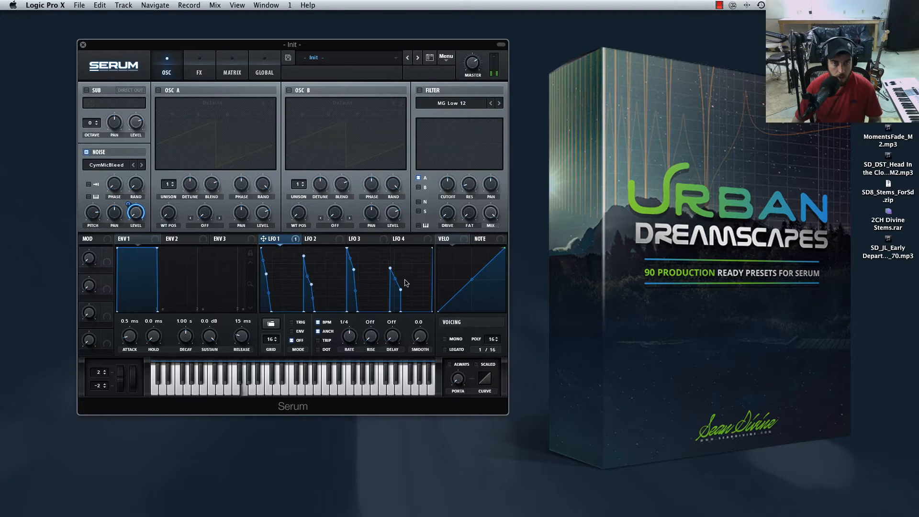
Tighten the decay curves of the LFO 1 pulses and set the noise pitch to about 75%.
drag(401, 290, 396, 293)
drag(354, 270, 351, 274)
drag(266, 274, 265, 274)
drag(351, 274, 351, 271)
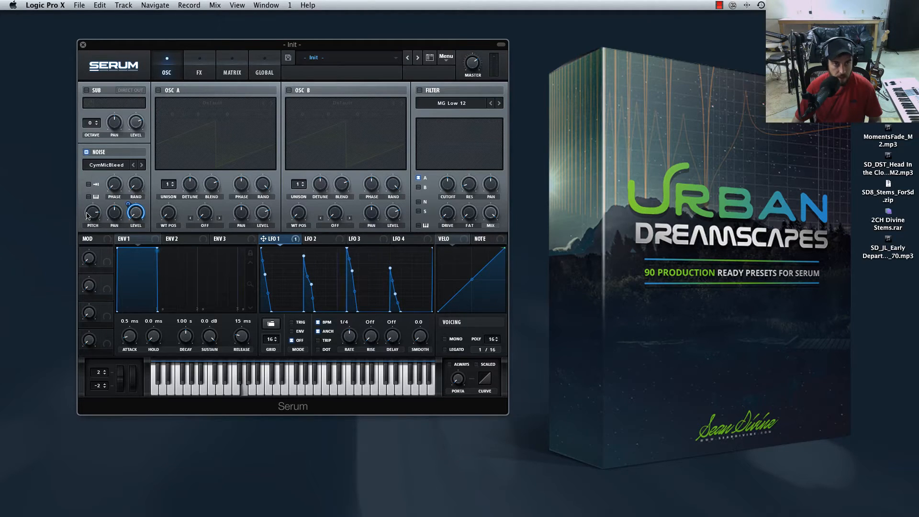
mouse_move(93, 217)
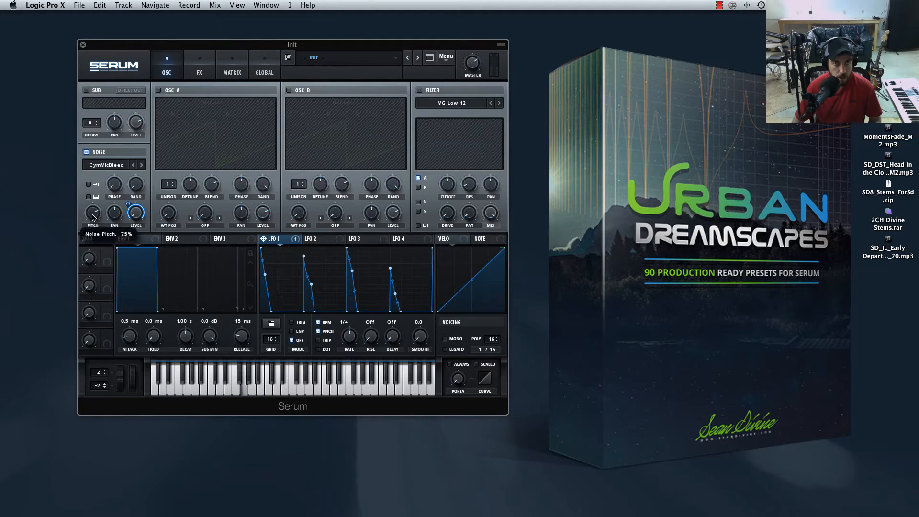
drag(93, 218, 93, 216)
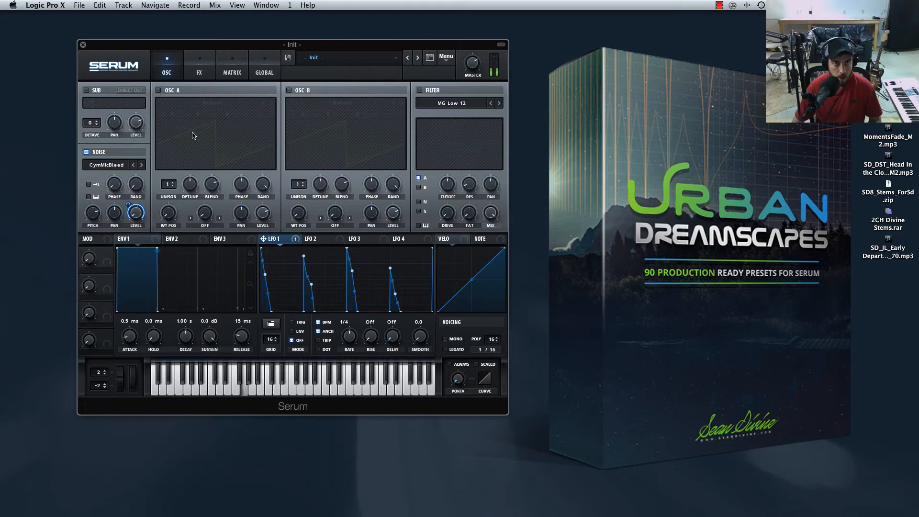
Enable the Compressor at the start of the effects chain and adjust its gain and threshold.
click(200, 61)
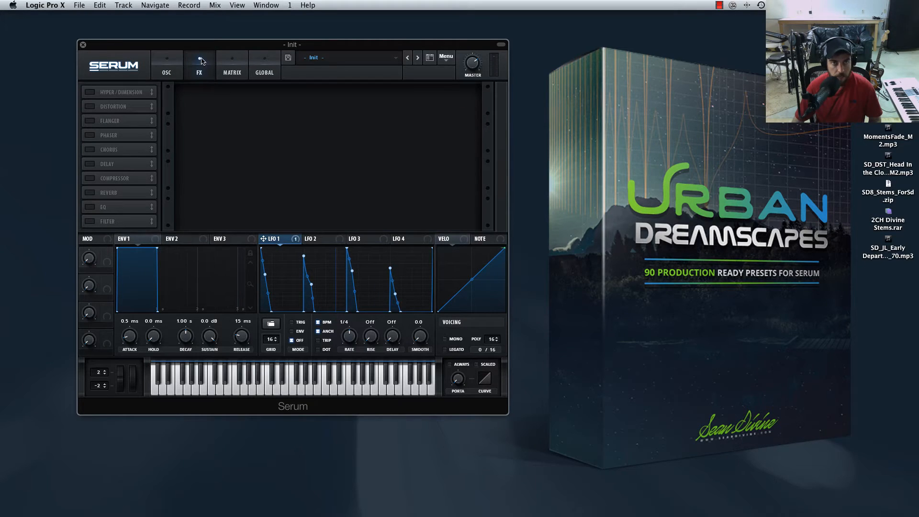
click(87, 179)
drag(123, 178, 123, 89)
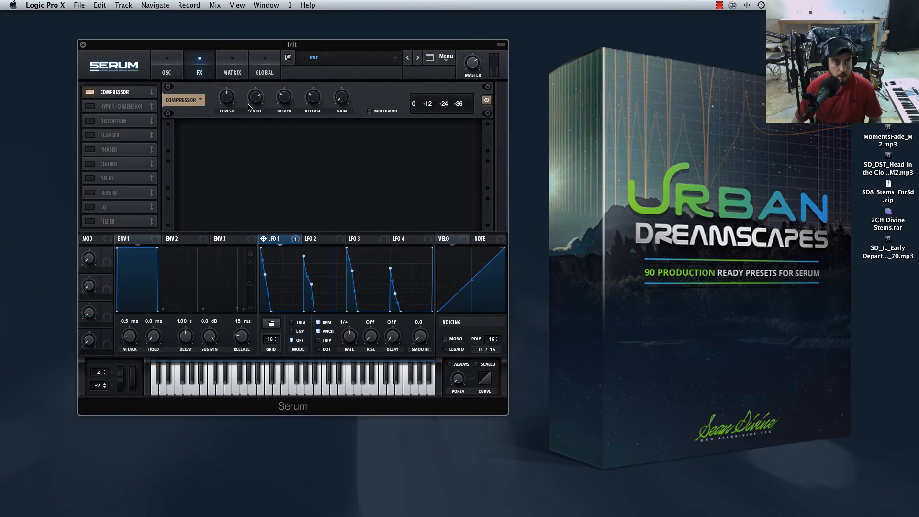
drag(348, 98, 348, 86)
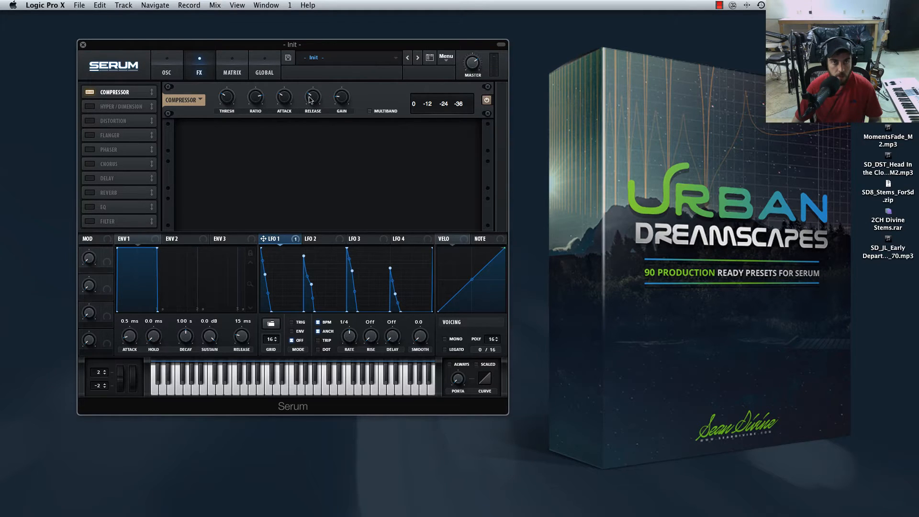
drag(227, 102, 230, 75)
Assign LFO 2 to the noise oscillator's pitch and adjust the modulation amount.
click(168, 72)
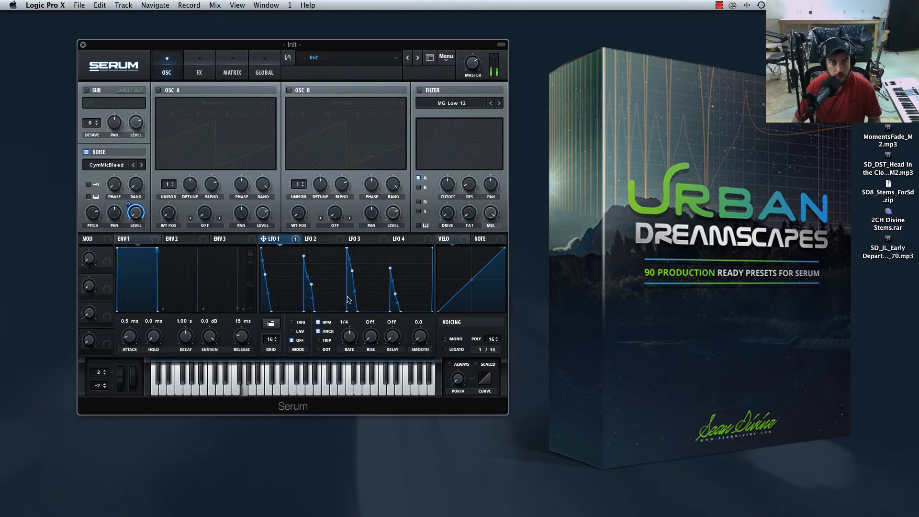
click(321, 240)
click(273, 238)
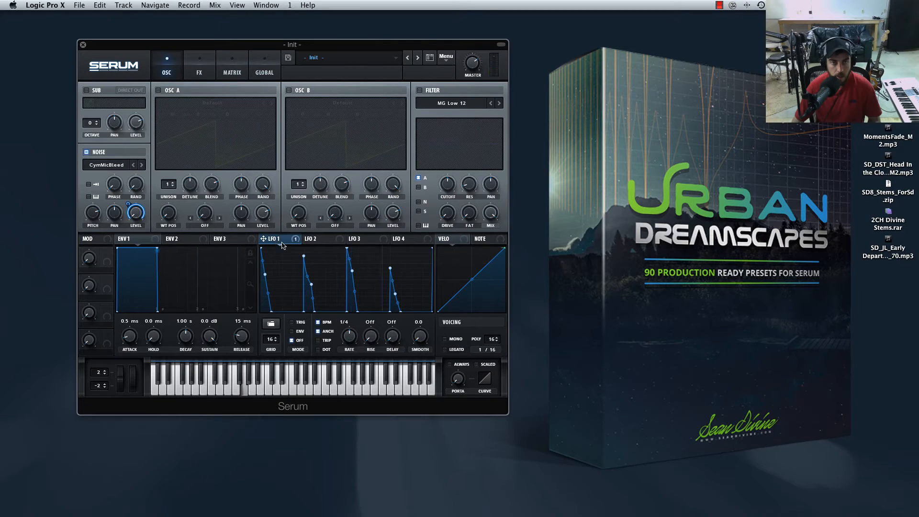
click(316, 241)
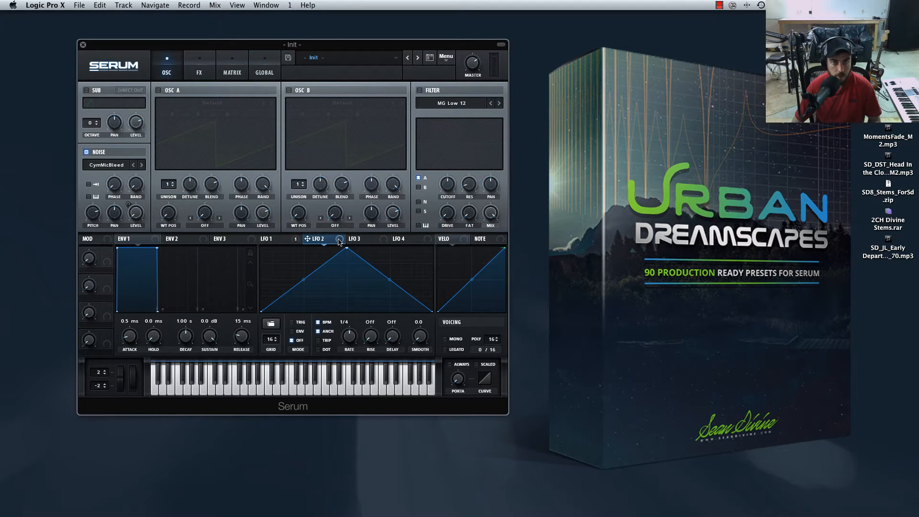
drag(339, 242, 94, 219)
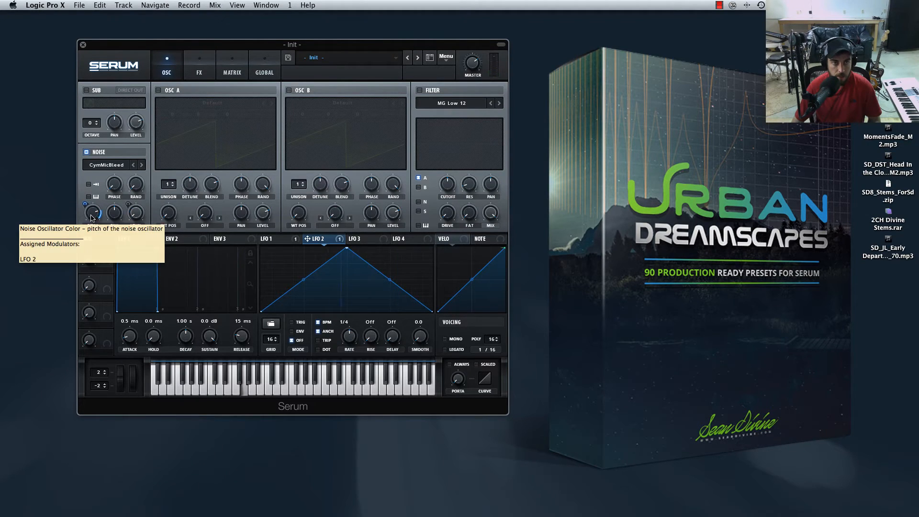
mouse_move(91, 213)
mouse_down()
mouse_move(90, 226)
mouse_move(82, 207)
mouse_move(80, 224)
mouse_move(93, 197)
mouse_move(83, 205)
mouse_move(99, 214)
mouse_up()
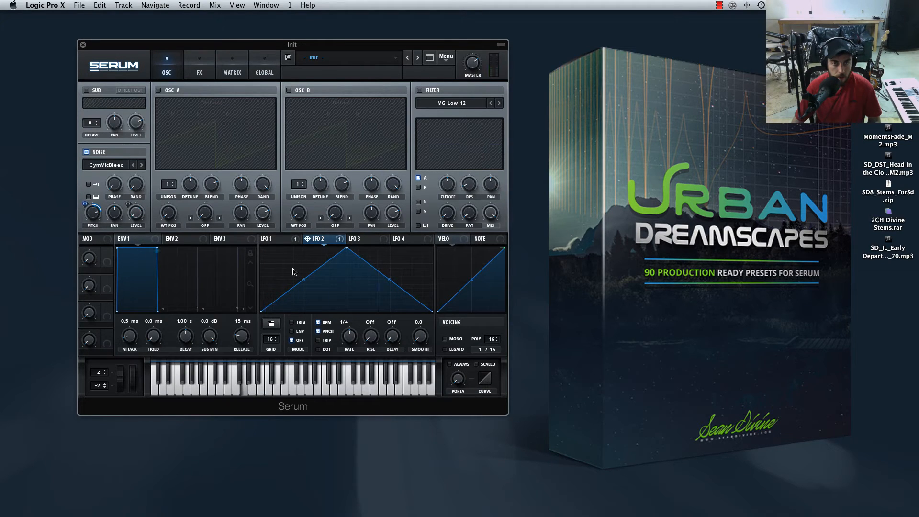
Set the LFO 2 rate to one bar and its grid to 4.
drag(278, 343, 275, 345)
click(277, 338)
drag(344, 342, 344, 370)
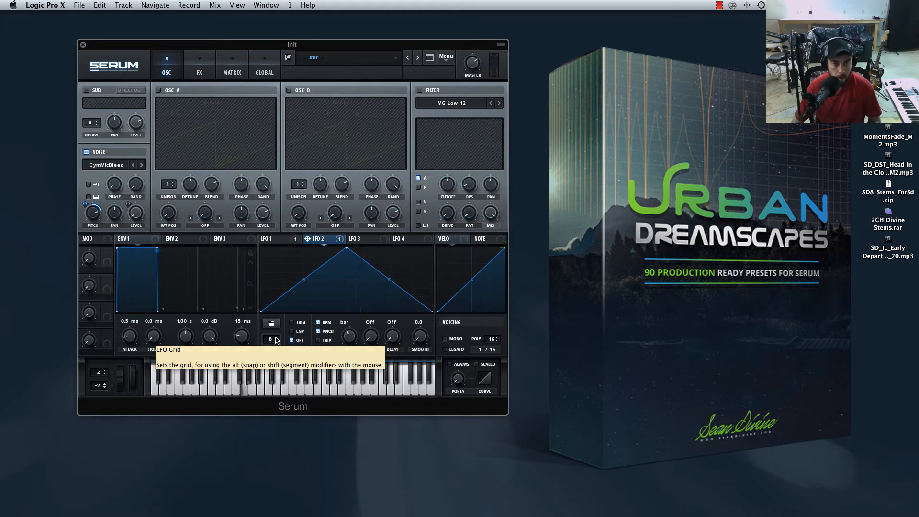
scroll(276, 340, up, 4)
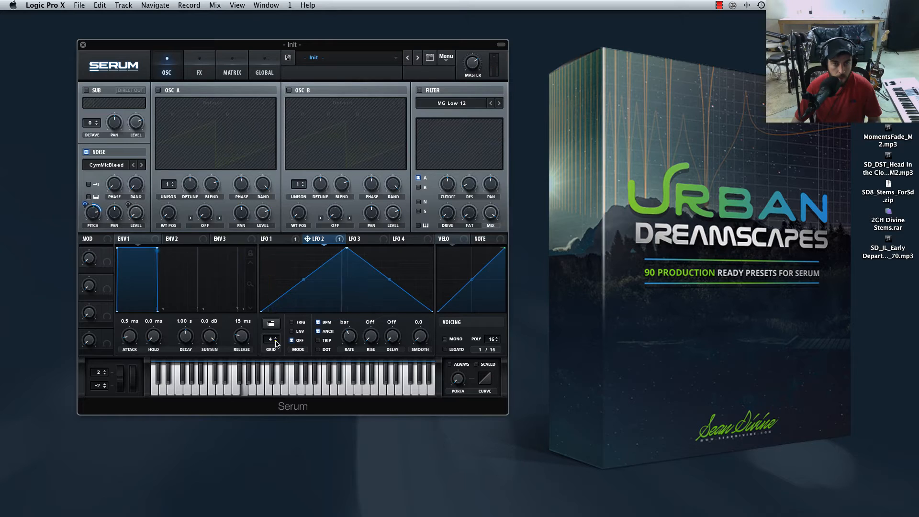
Draw a full-height LFO 2 block from the second quarter and narrow it to one step of a 16 grid.
drag(312, 281, 341, 249)
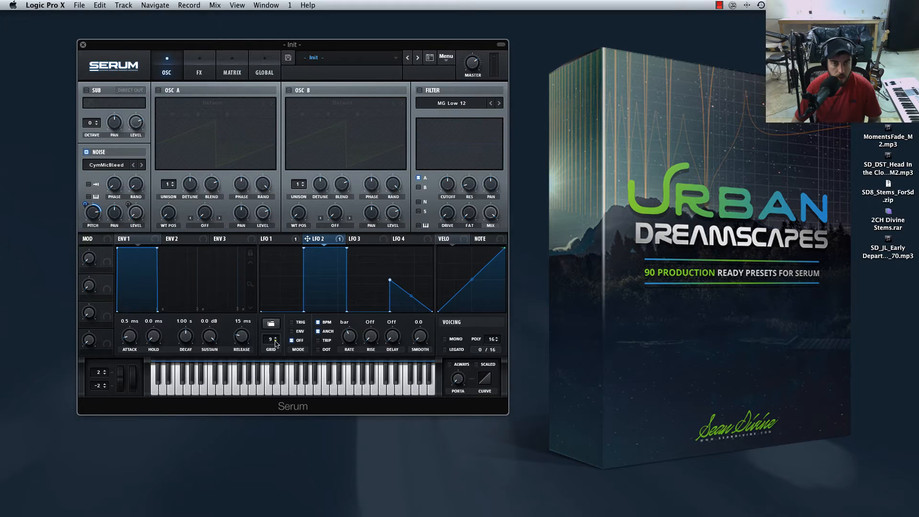
drag(333, 250, 325, 250)
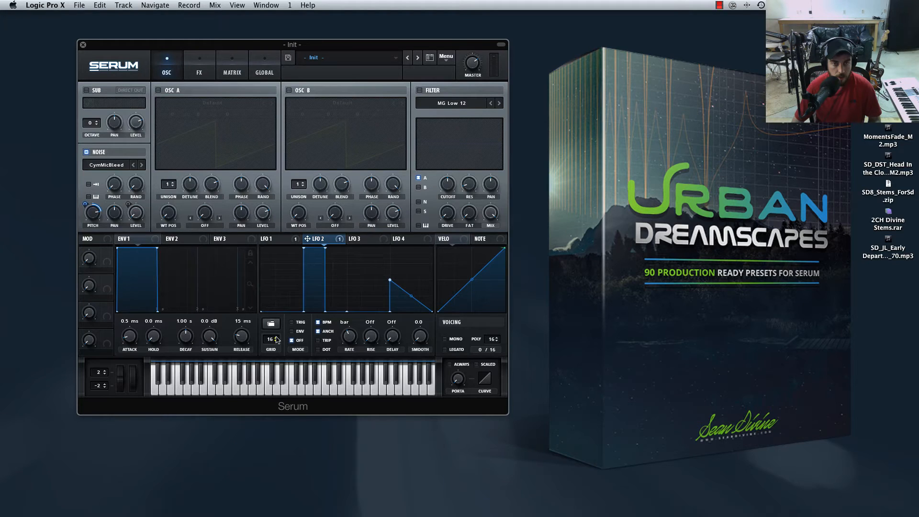
drag(325, 249, 314, 249)
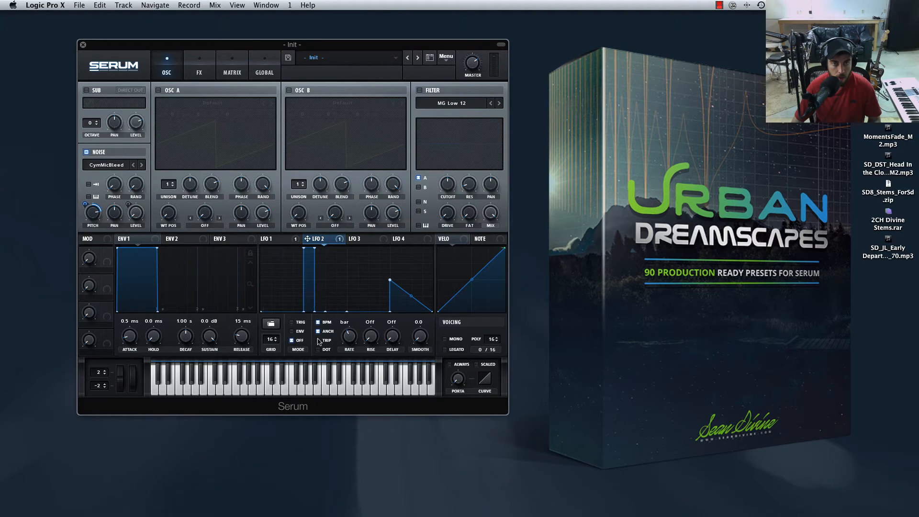
Redraw the LFO 2 pattern with full-height pulses only on steps 5 and 13 and all other steps at zero.
mouse_move(288, 277)
mouse_down()
mouse_move(288, 232)
mouse_move(311, 311)
mouse_up()
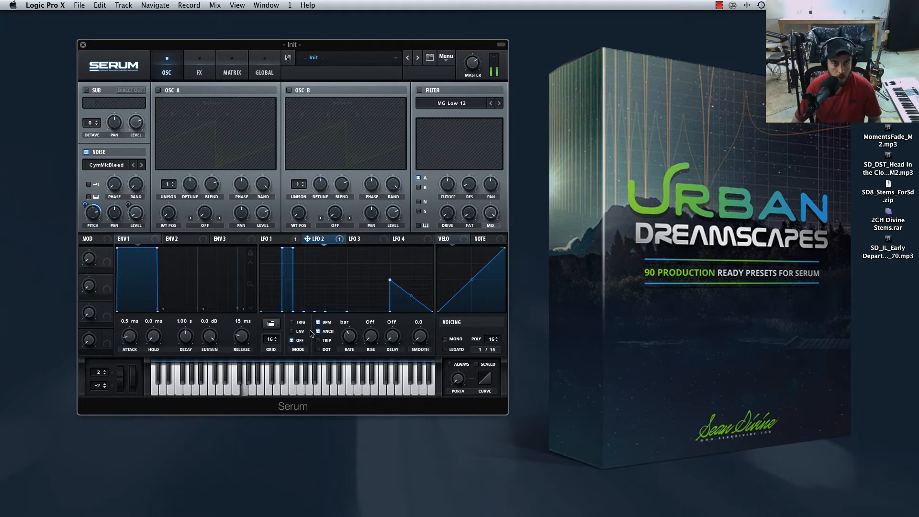
drag(288, 269, 288, 311)
drag(312, 282, 312, 241)
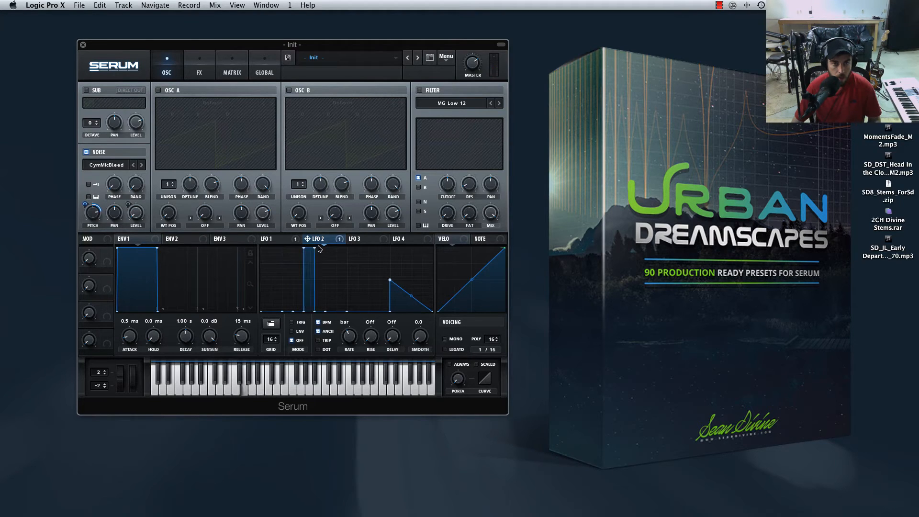
drag(393, 259, 432, 323)
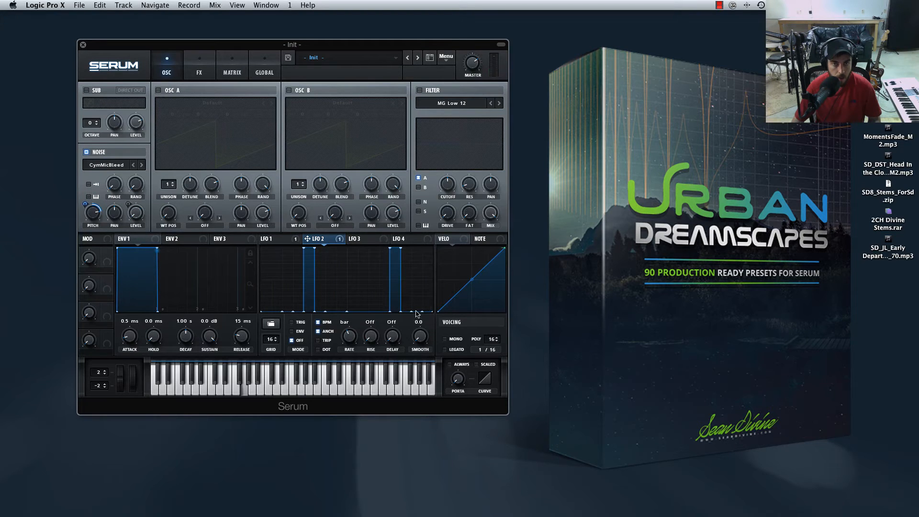
Fine-tune the amount of LFO 2 modulation on the noise pitch.
mouse_move(82, 206)
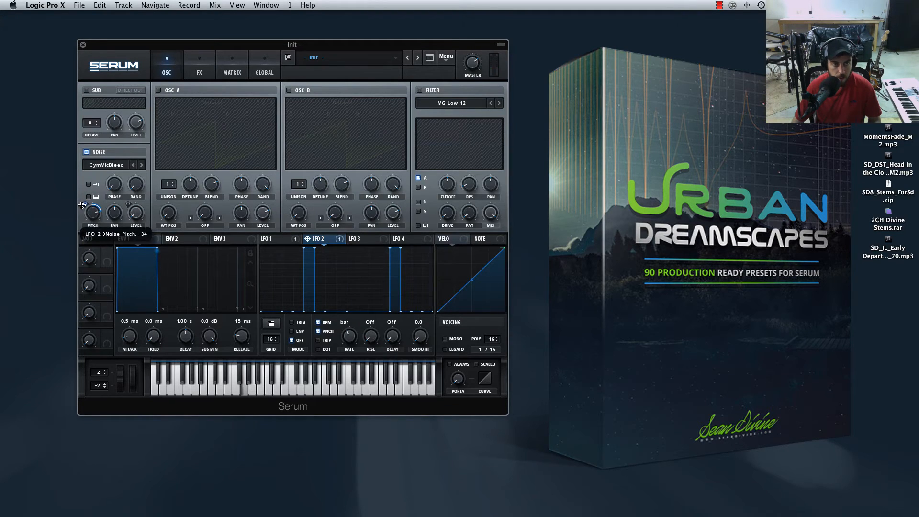
drag(82, 209, 83, 200)
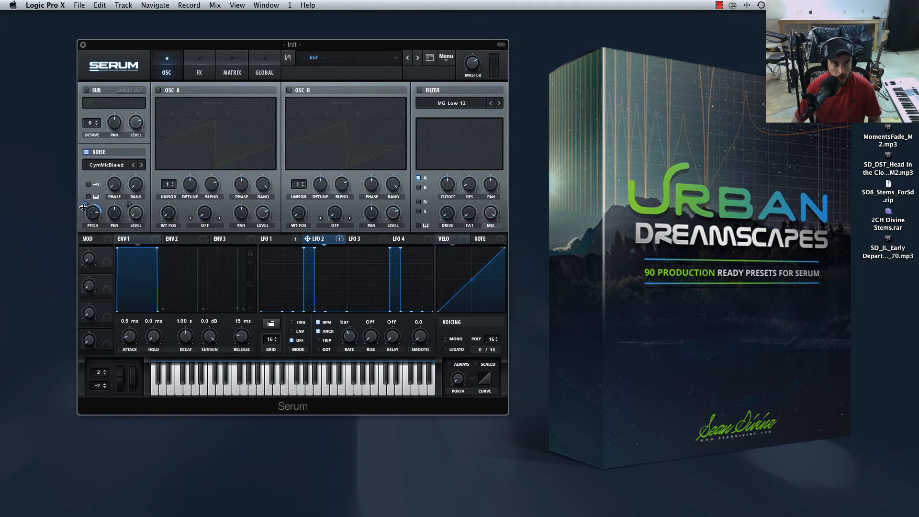
drag(84, 205, 84, 203)
Raise the compressor gain, and enable the Hyper/Dimension effect with an adjusted Hyper mix.
click(264, 68)
click(211, 68)
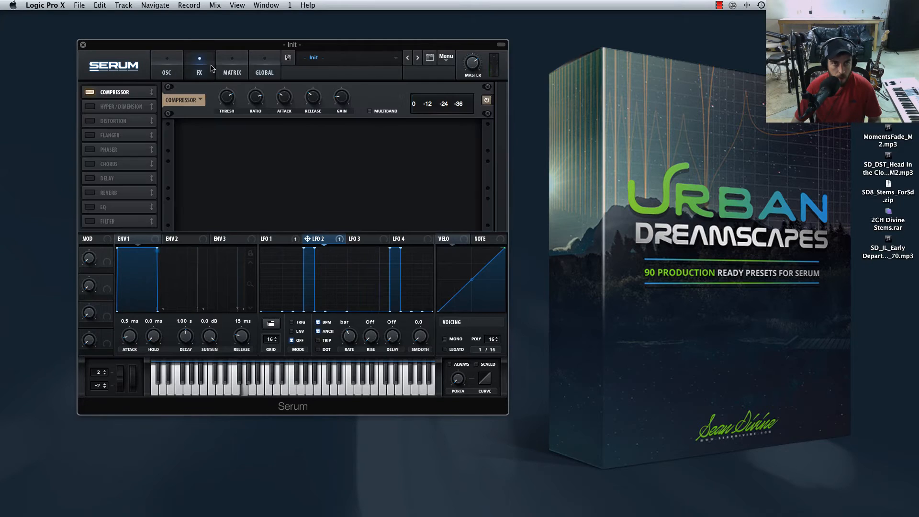
drag(343, 100, 346, 81)
click(89, 106)
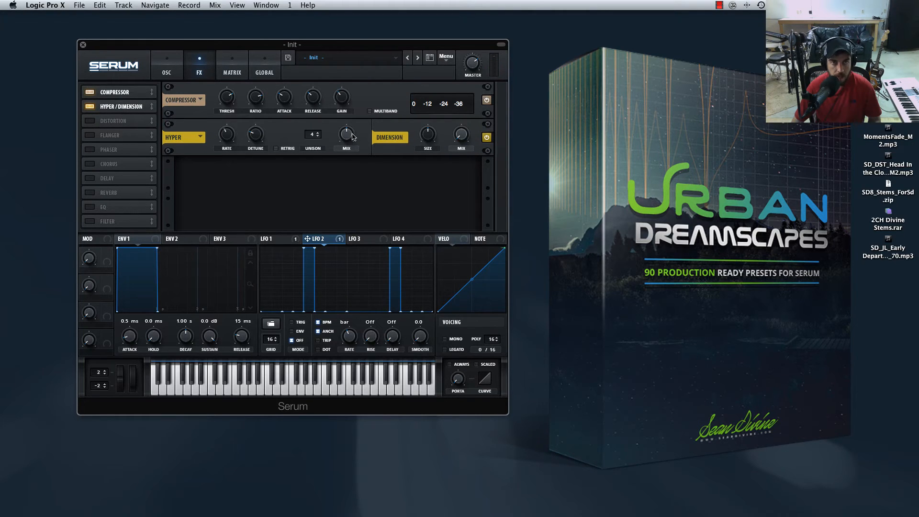
drag(348, 137, 346, 135)
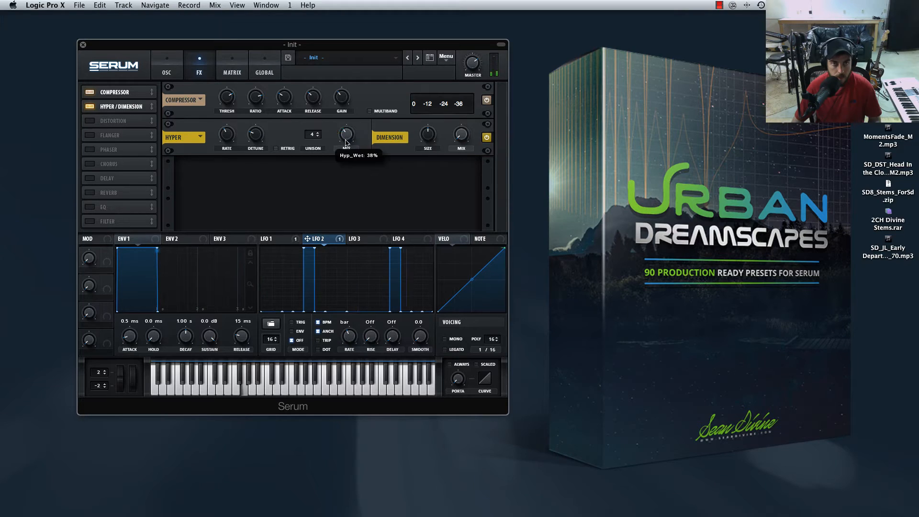
Enable the Reverb in Hall mode, lower its high cut, and return to the oscillator view.
click(90, 192)
mouse_move(464, 176)
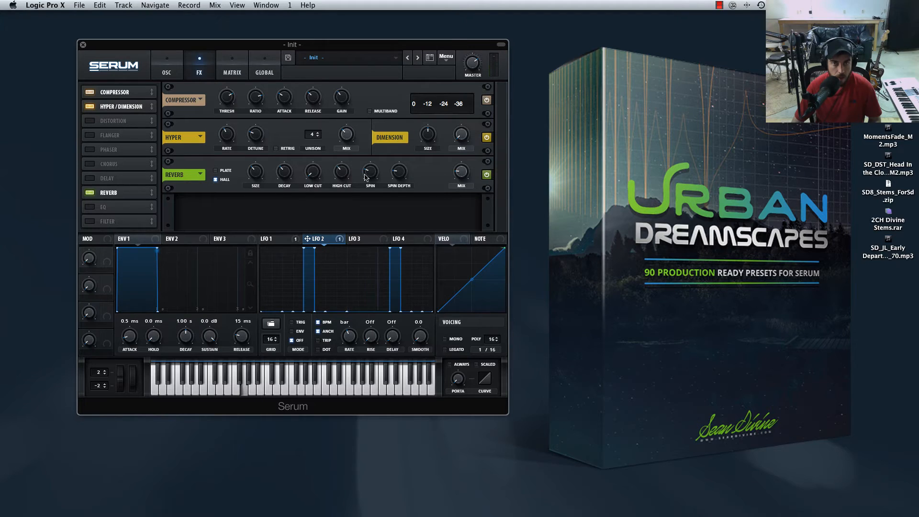
click(217, 170)
click(215, 180)
drag(346, 167, 344, 202)
click(174, 76)
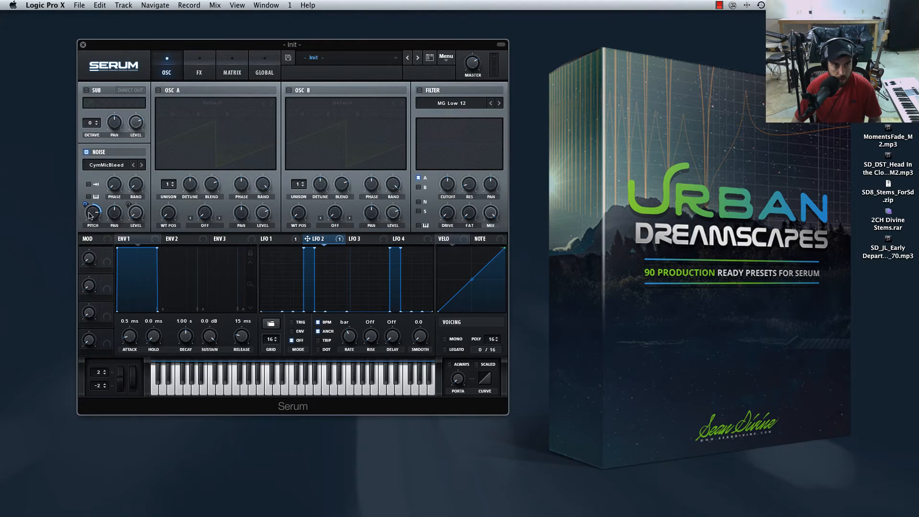
Fine-tune the LFO 2 modulation amount on the noise pitch, and assign LFO 3 to the noise pan.
drag(85, 206, 85, 202)
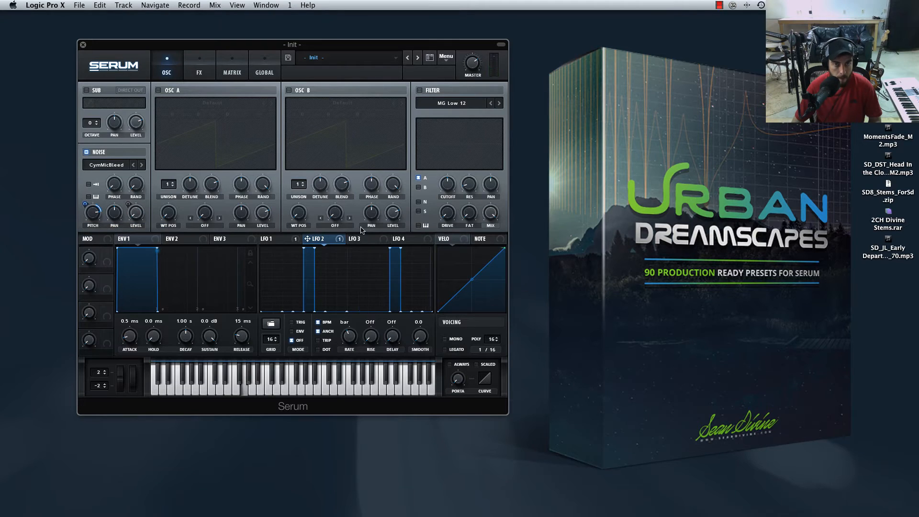
click(368, 240)
drag(378, 243, 104, 245)
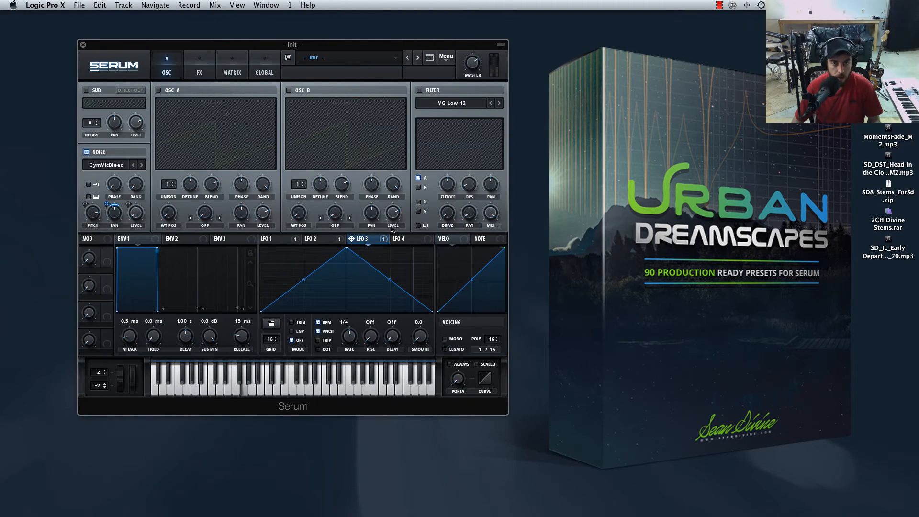
Enable the sub oscillator with the sine waveform and set its octave to -2.
click(405, 238)
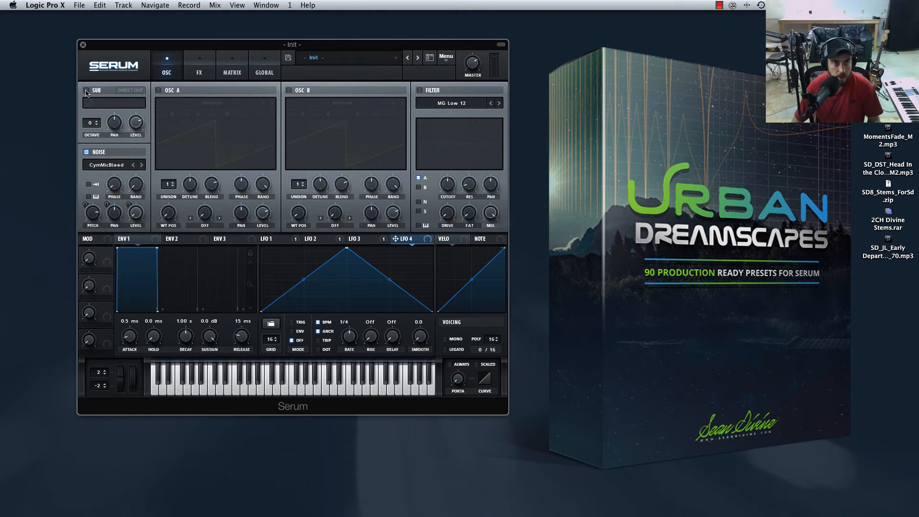
click(86, 90)
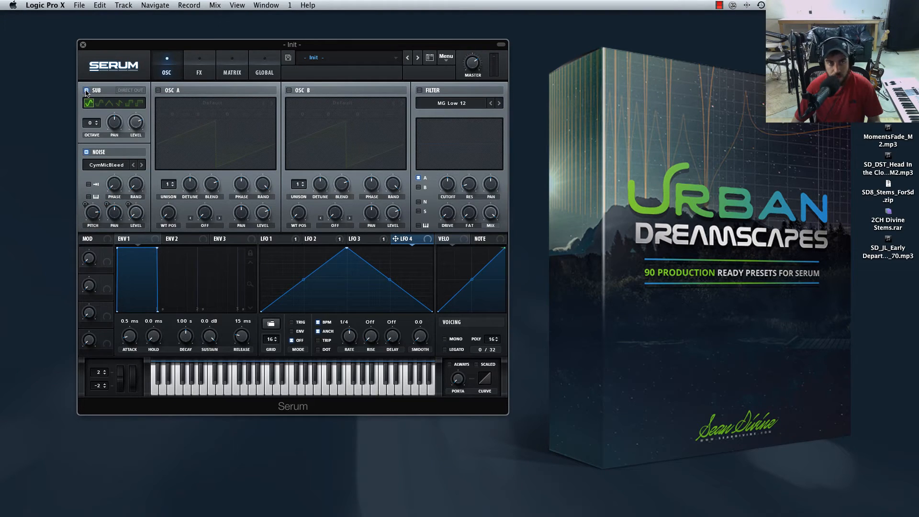
click(96, 104)
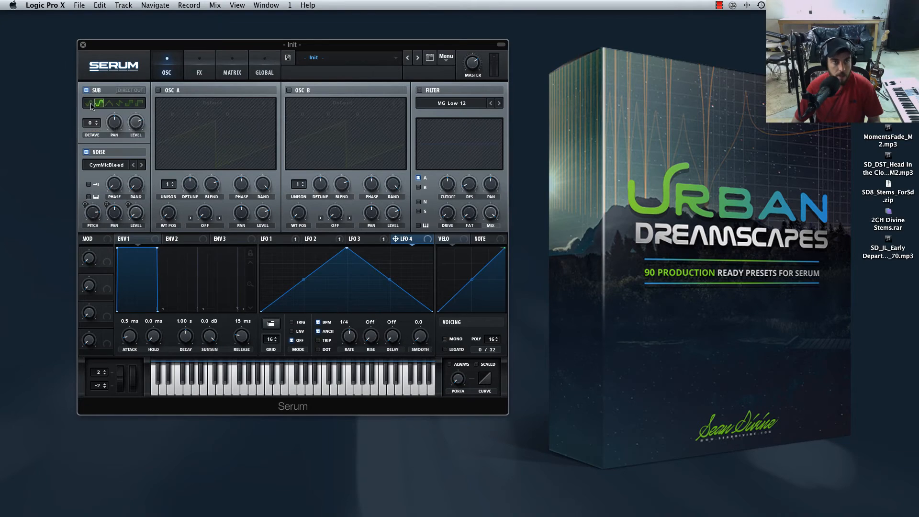
click(91, 106)
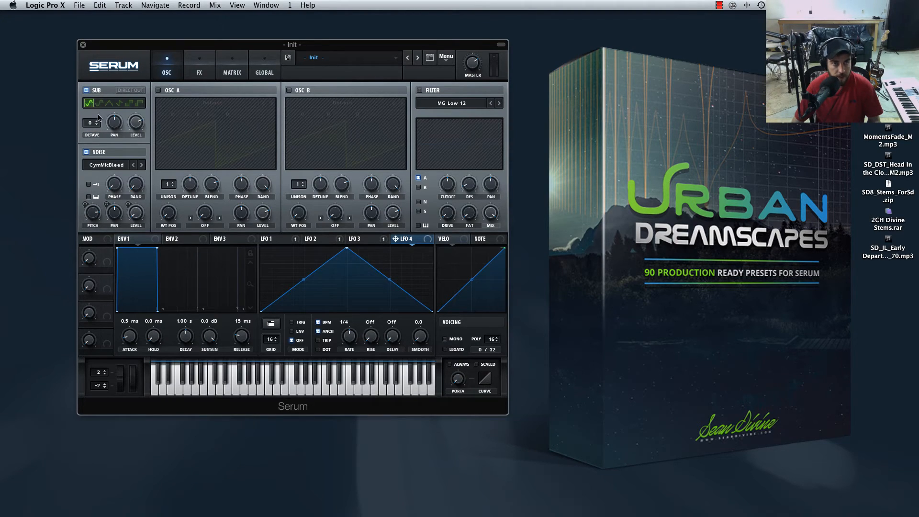
click(98, 126)
click(98, 125)
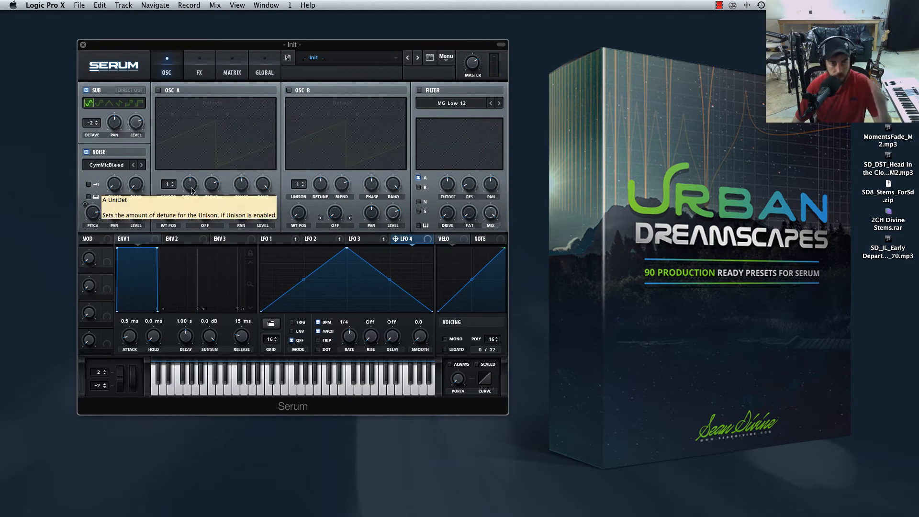
mouse_move(279, 513)
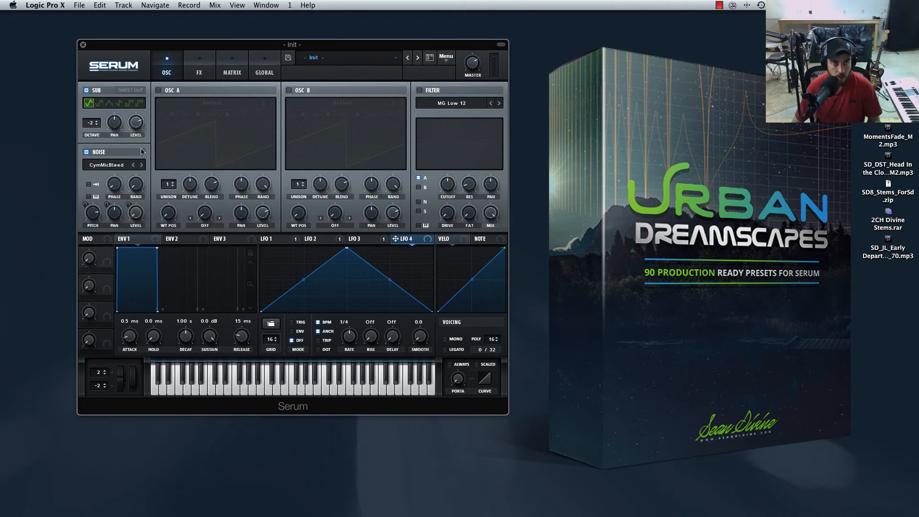
Assign LFO 4 to the sub oscillator's level.
click(311, 239)
click(360, 239)
click(400, 241)
drag(424, 240, 138, 124)
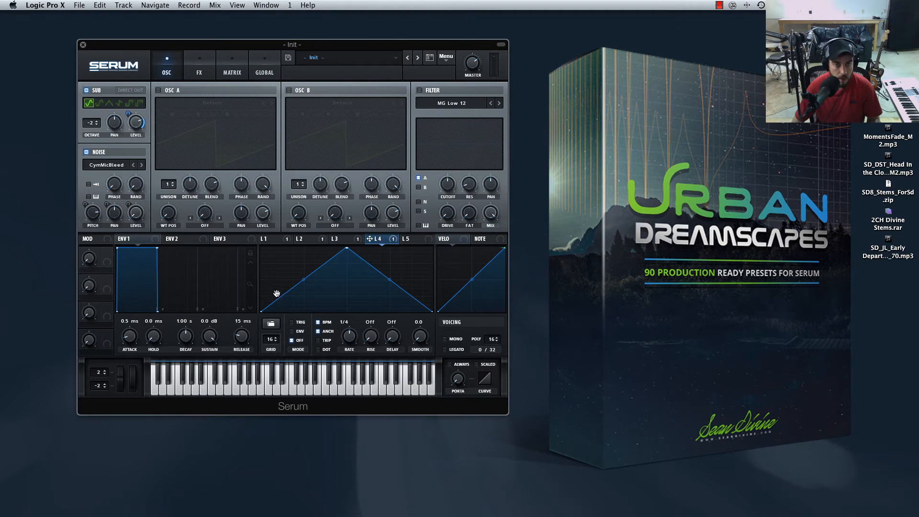
Flatten the LFO 4 shape to zero on an 8-step grid and set its rate to bar.
drag(277, 294, 277, 317)
mouse_move(276, 341)
mouse_down()
mouse_move(273, 309)
mouse_move(431, 336)
mouse_up()
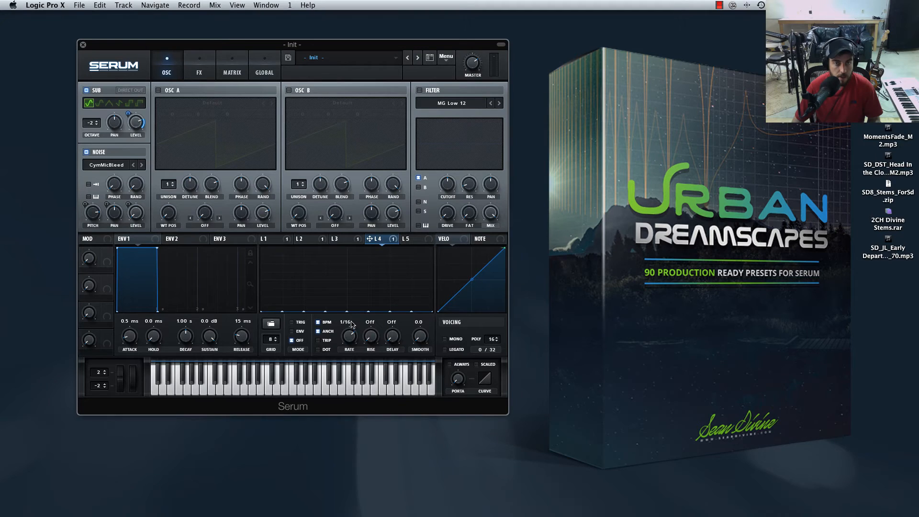
drag(351, 325, 352, 351)
Lower the sub oscillator's base level to minimum with LFO 4 modulating it over the full range.
drag(129, 116, 128, 131)
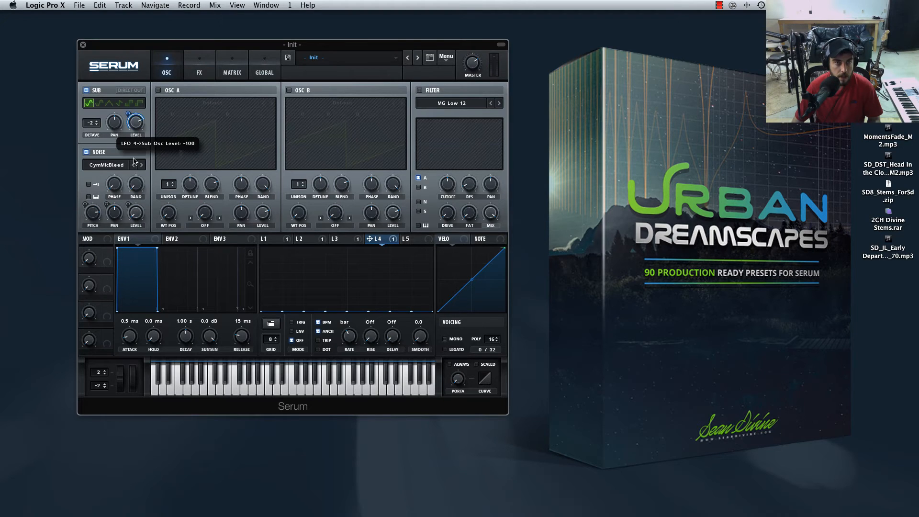
double_click(136, 120)
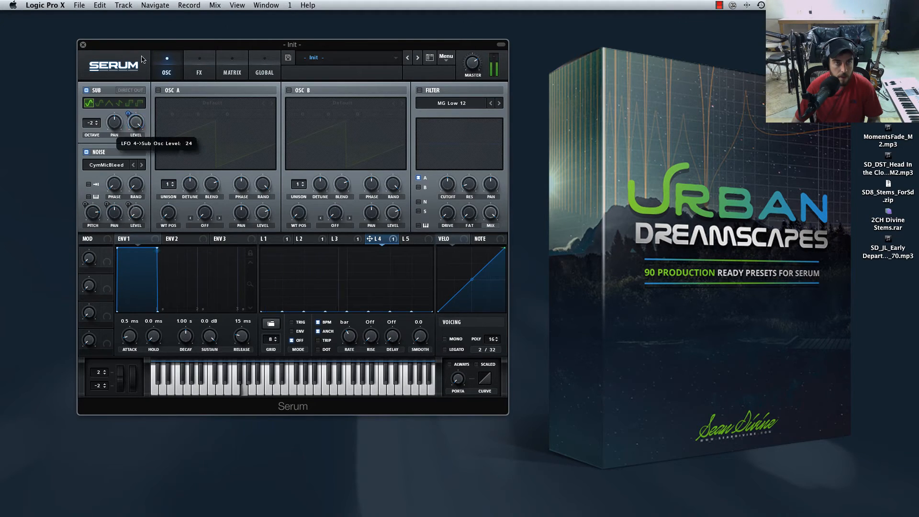
drag(132, 122, 134, 156)
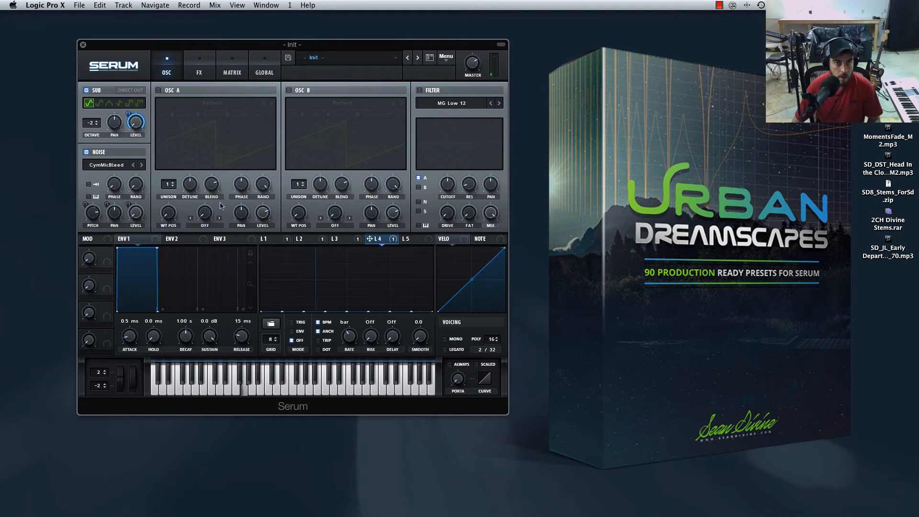
Draw two decaying hits in LFO 4: full height on step 1 and about half height midway through step 3.
drag(273, 297, 275, 250)
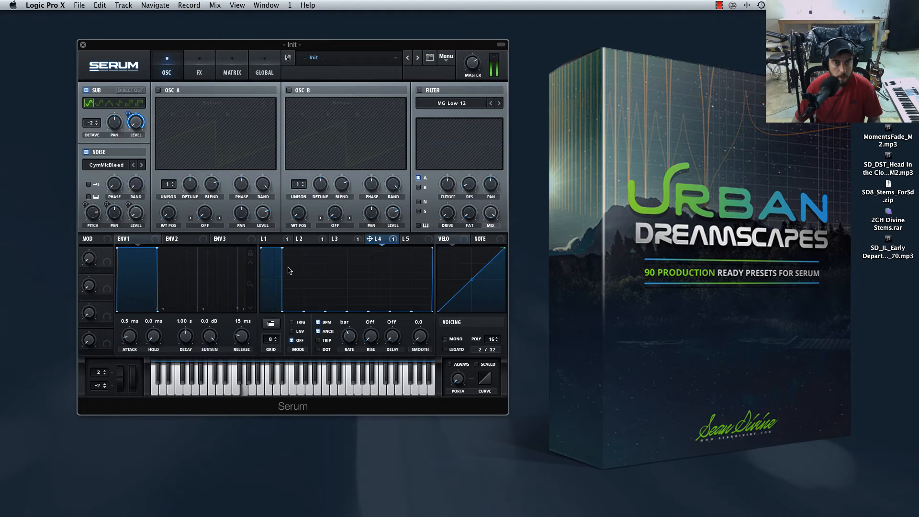
mouse_move(284, 249)
mouse_down()
mouse_move(294, 285)
mouse_move(288, 339)
mouse_up()
mouse_move(271, 272)
mouse_down()
mouse_move(267, 233)
mouse_move(283, 258)
mouse_move(285, 240)
mouse_move(290, 261)
mouse_move(286, 277)
mouse_move(277, 261)
mouse_move(274, 278)
mouse_move(271, 269)
mouse_up()
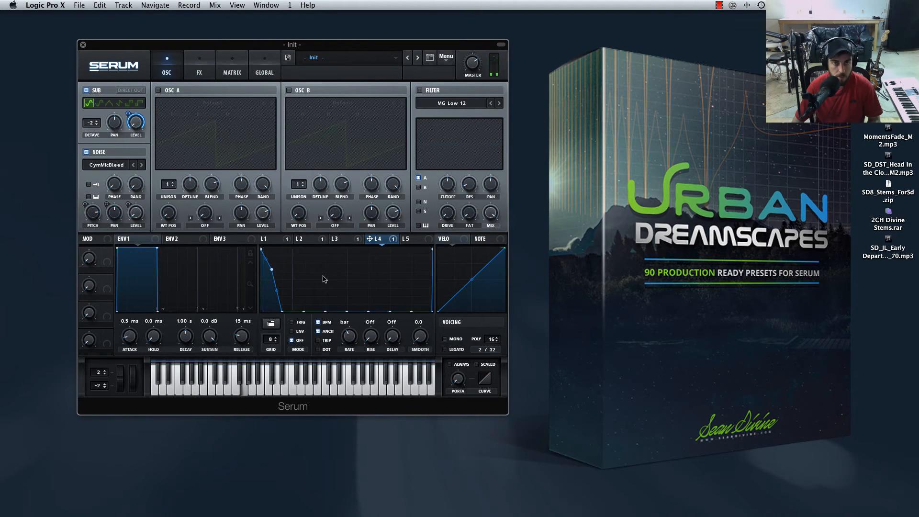
shift+click(320, 275)
mouse_move(304, 274)
mouse_down()
mouse_move(312, 323)
mouse_move(321, 275)
mouse_move(315, 281)
mouse_up()
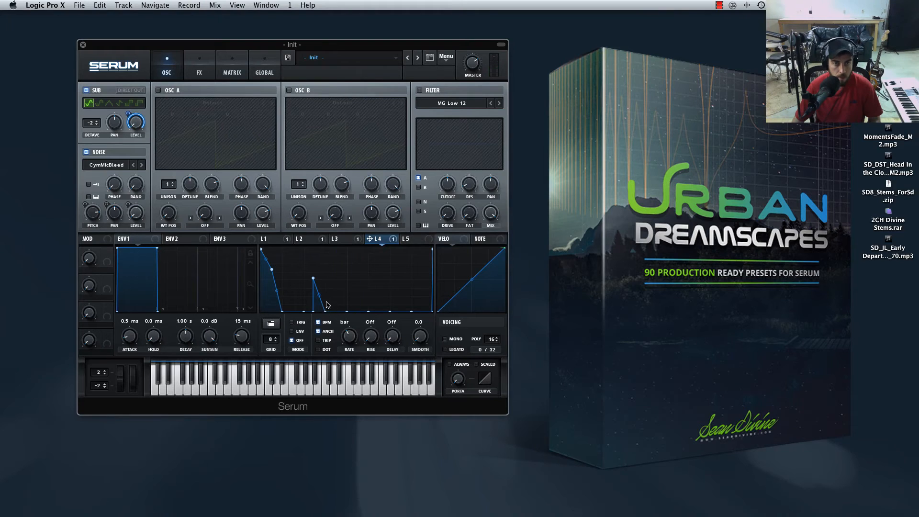
drag(327, 310, 321, 286)
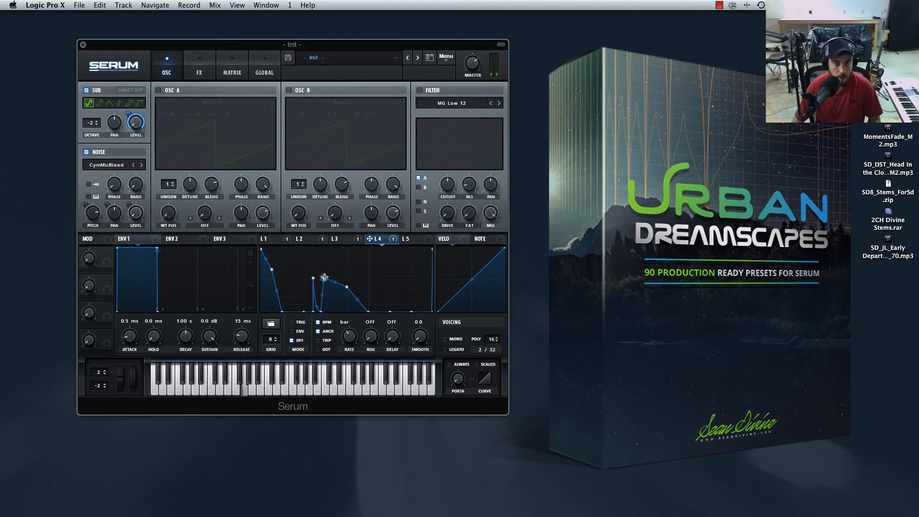
Shape a third decaying hit at the start of step 5 in LFO 4, and set the LFO smoothing to 24.2.
drag(325, 277, 329, 280)
drag(346, 287, 346, 281)
drag(335, 281, 347, 316)
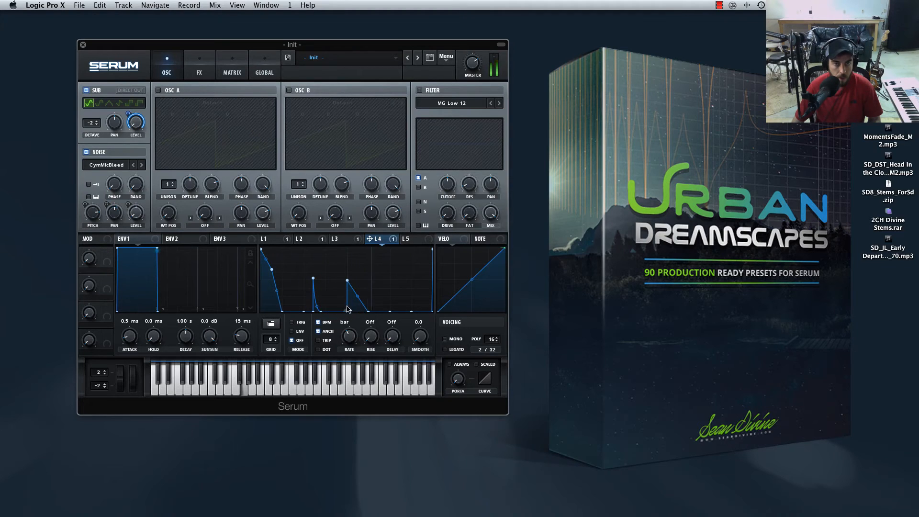
drag(347, 280, 357, 308)
drag(420, 337, 421, 339)
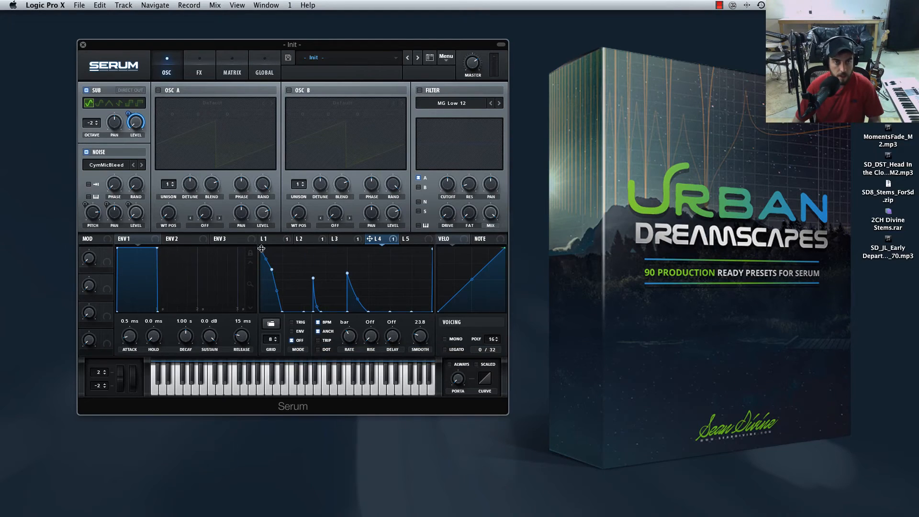
drag(420, 339, 419, 338)
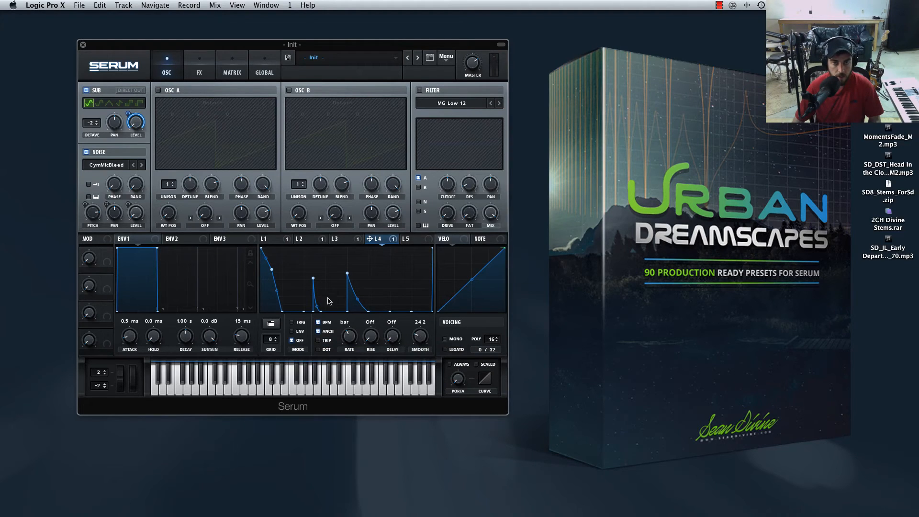
Slightly raise the step 3 hit in LFO 4 and add a shorter decaying hit midway through step 4.
drag(311, 274, 311, 275)
mouse_move(336, 302)
mouse_down()
mouse_move(336, 279)
mouse_move(336, 287)
mouse_up()
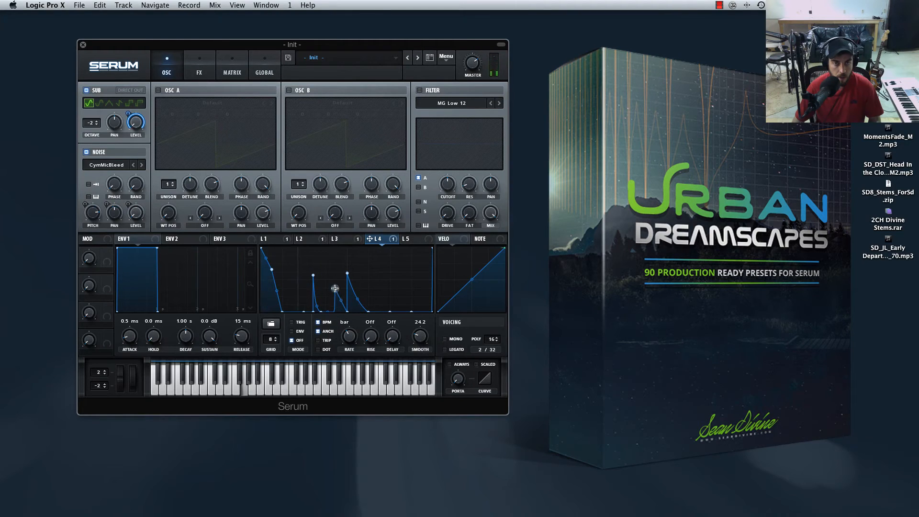
drag(335, 288, 338, 289)
drag(338, 289, 337, 283)
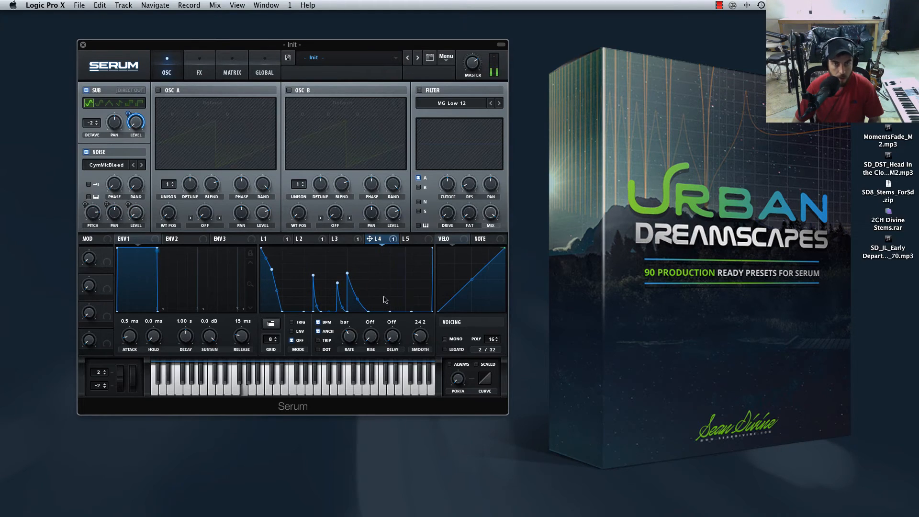
Switch the sub oscillator to the rounded waveform, and set the compressor threshold to -25.3 dB with adjusted attack and release.
click(100, 105)
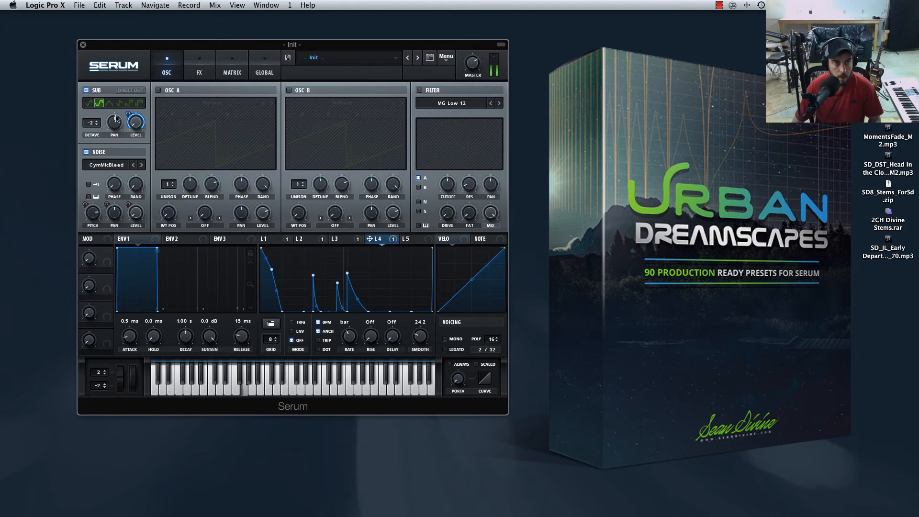
click(197, 67)
mouse_move(229, 106)
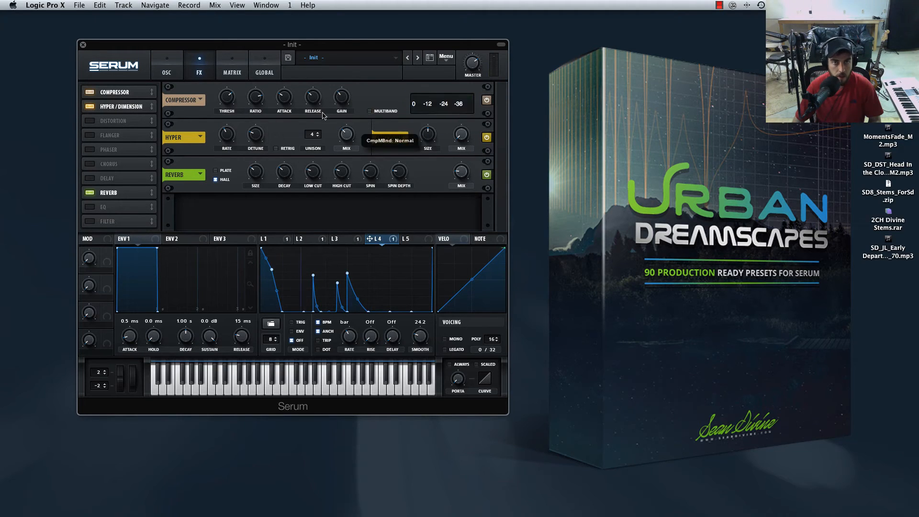
drag(223, 104, 222, 119)
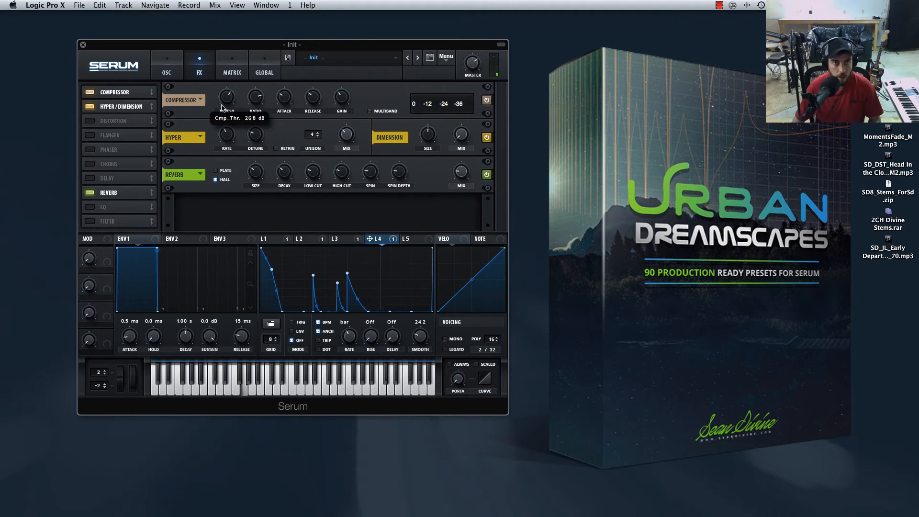
mouse_move(259, 98)
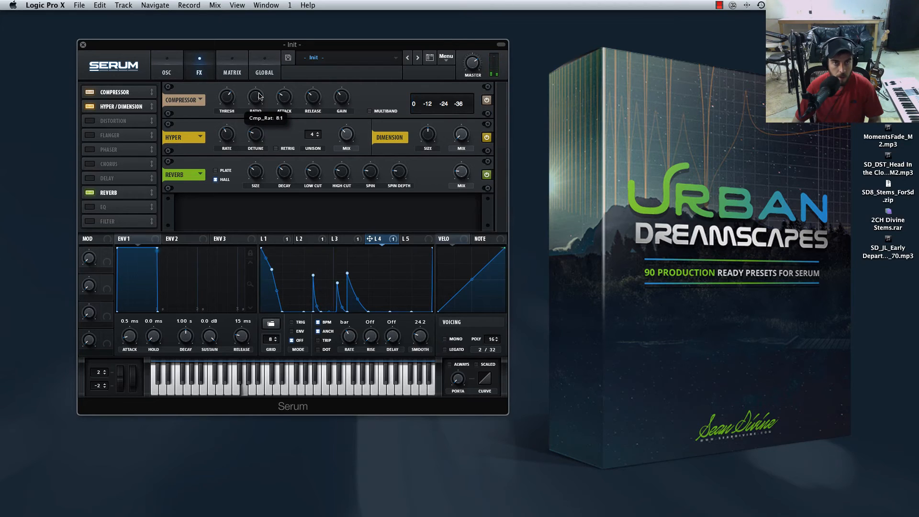
drag(288, 98, 287, 132)
drag(289, 101, 289, 71)
drag(309, 102, 340, 102)
mouse_move(223, 104)
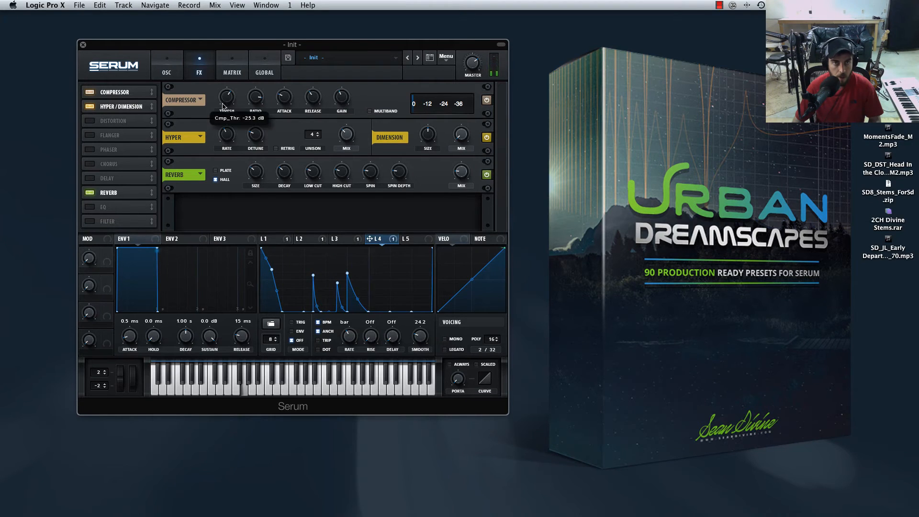
Return to the oscillator view and audition the sub's triangle, saw and sine waveforms, settling on the rounded one.
click(167, 70)
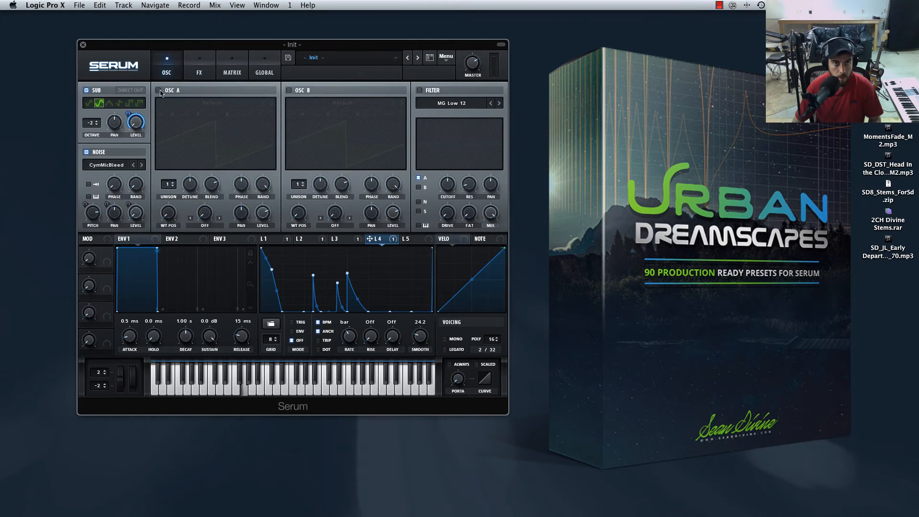
click(121, 105)
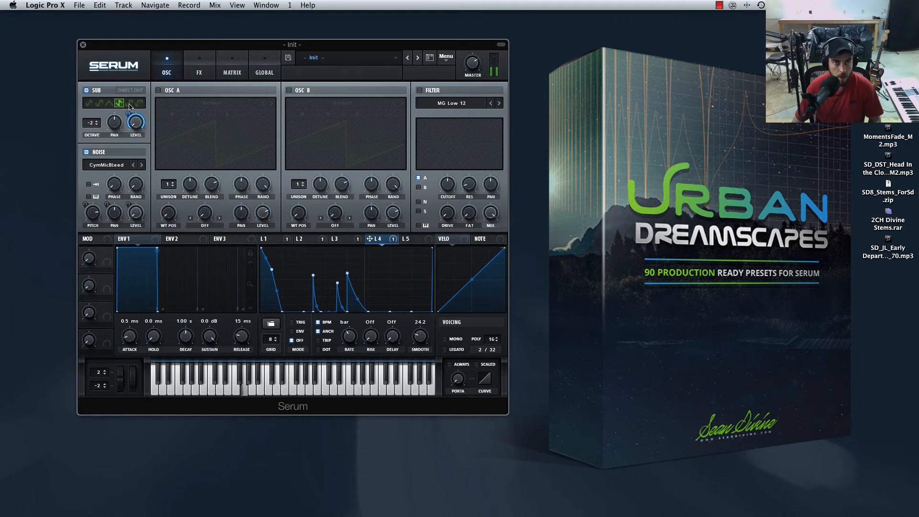
click(98, 105)
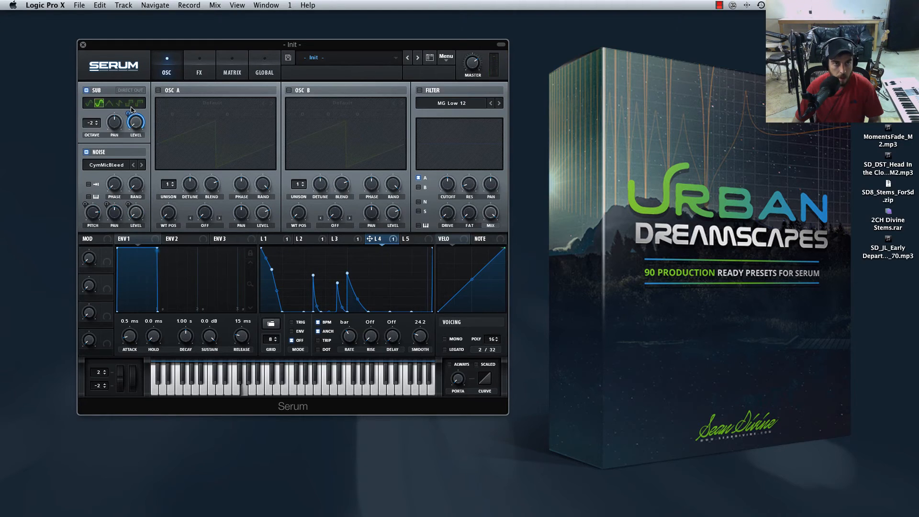
click(89, 104)
click(99, 104)
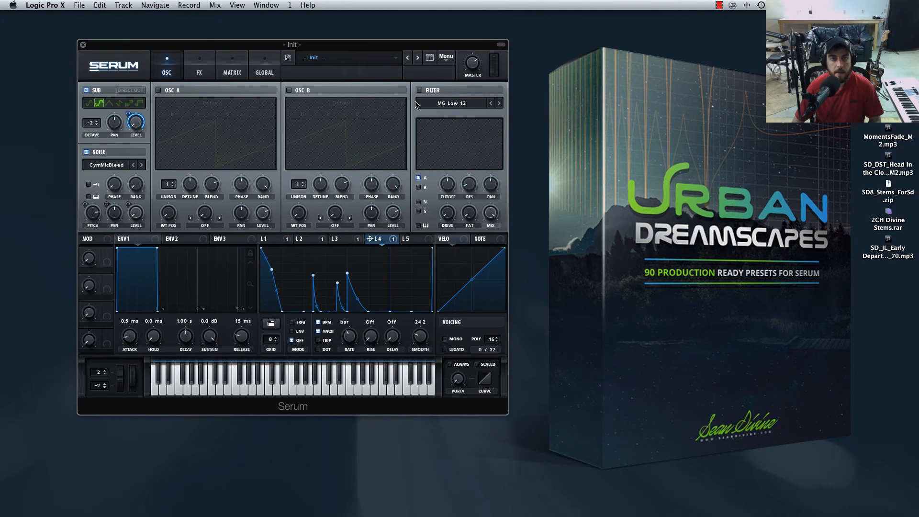
Enable oscillator A and assign LFO 5 to its level, modulating it over the full range.
click(159, 91)
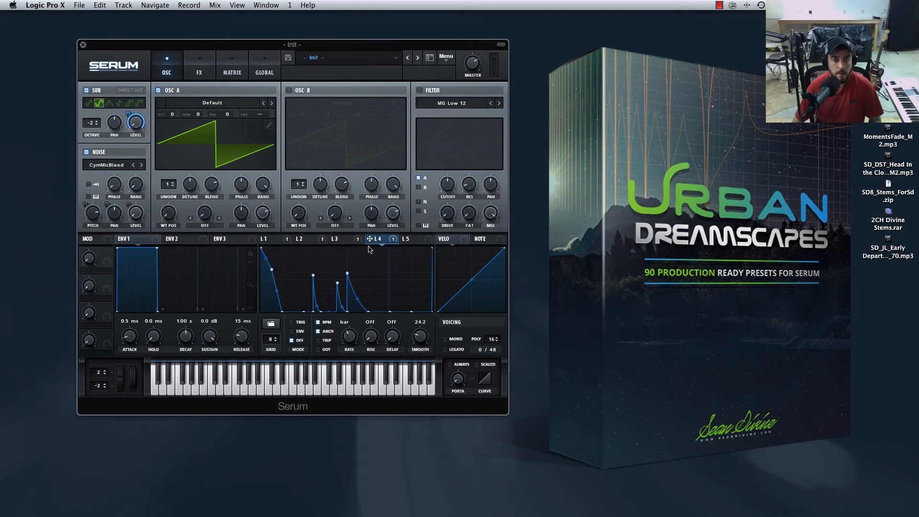
click(413, 239)
drag(430, 241, 258, 150)
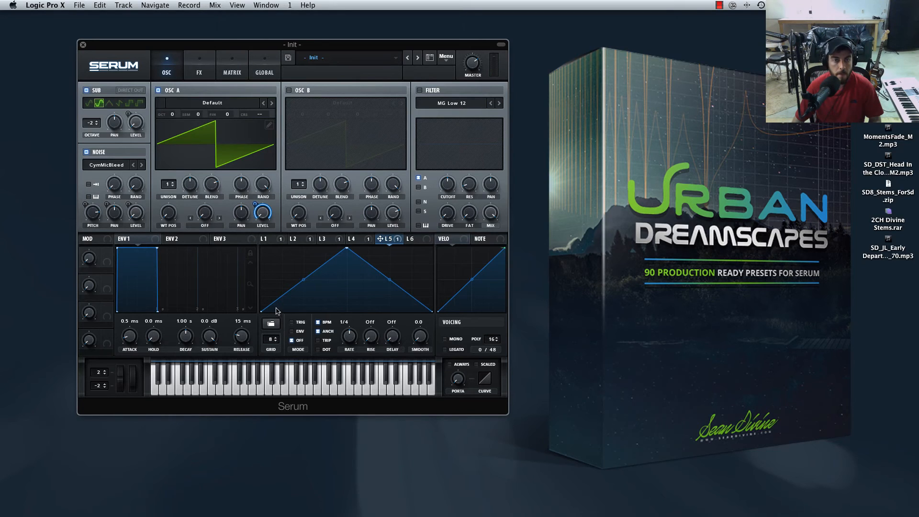
Flatten LFO 5 at a bar rate, leaving only one pulse of about 40% height on step 10 of a 16-step grid.
mouse_move(273, 304)
mouse_down()
mouse_move(274, 319)
mouse_move(439, 323)
mouse_up()
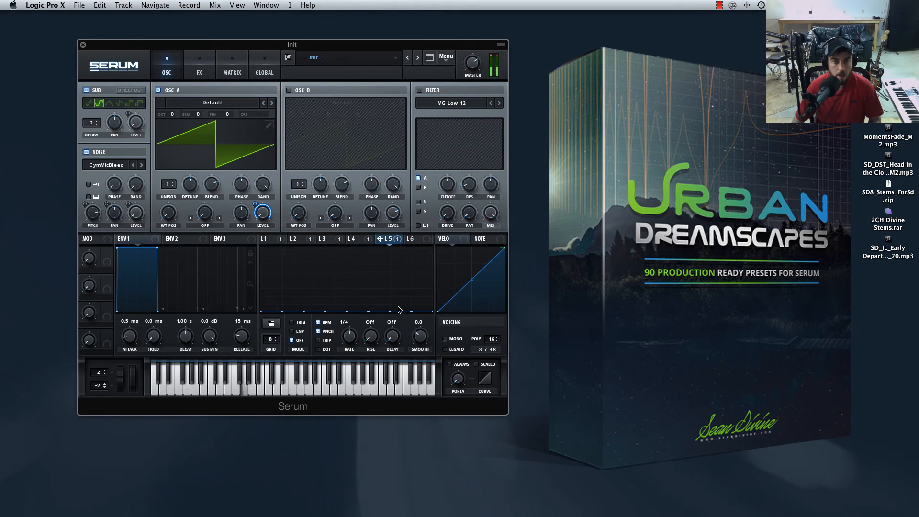
drag(348, 338, 346, 354)
click(362, 287)
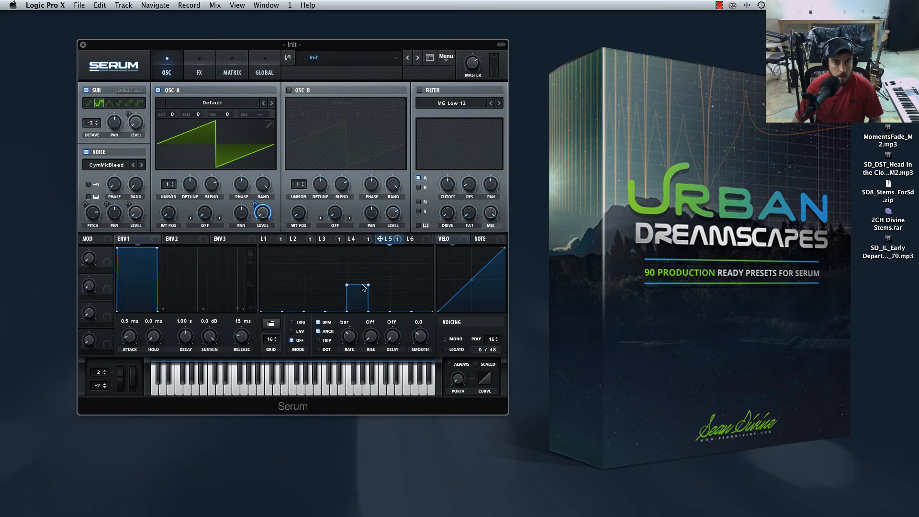
drag(348, 286, 349, 324)
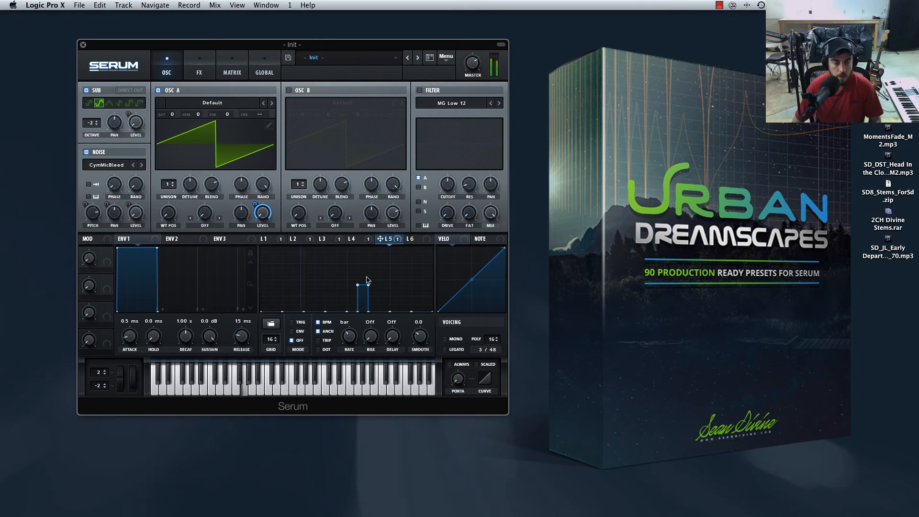
Reshape LFO 5's step-10 pulse into a steep spike about half the graph height and switch the LFO to trigger mode.
drag(365, 270, 365, 278)
double_click(361, 287)
drag(368, 281, 367, 281)
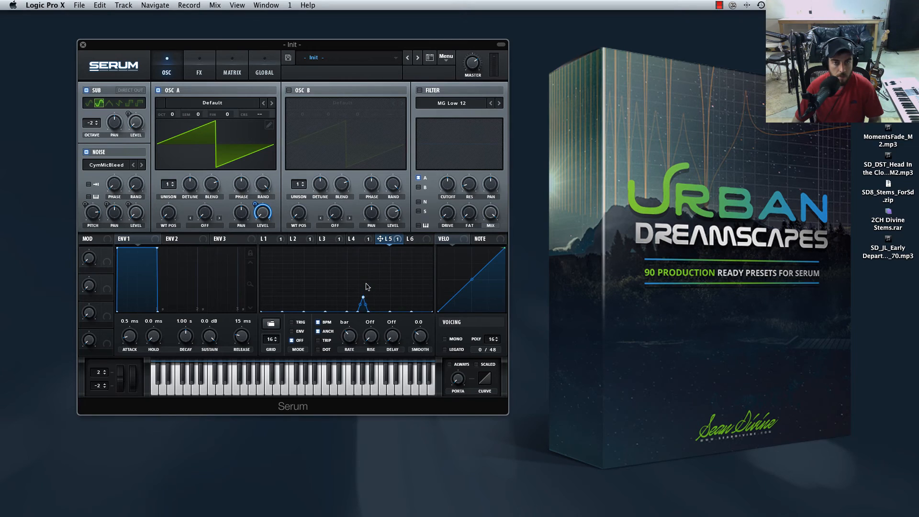
mouse_move(362, 298)
mouse_down()
mouse_move(369, 284)
mouse_move(361, 282)
mouse_up()
click(292, 322)
drag(360, 284, 363, 313)
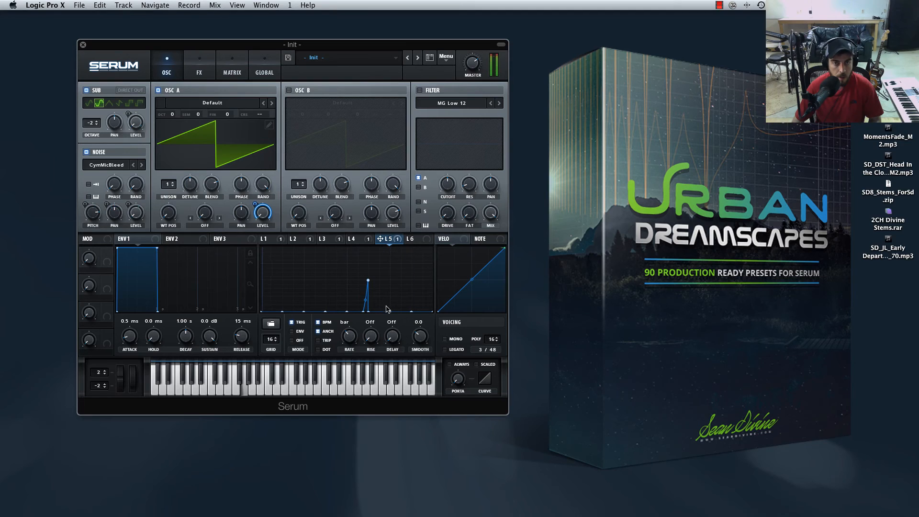
Add a second LFO 5 spike about 45% high on step 13, sloping down to zero across step 14.
alt+click(396, 285)
shift+click(395, 312)
shift+click(406, 288)
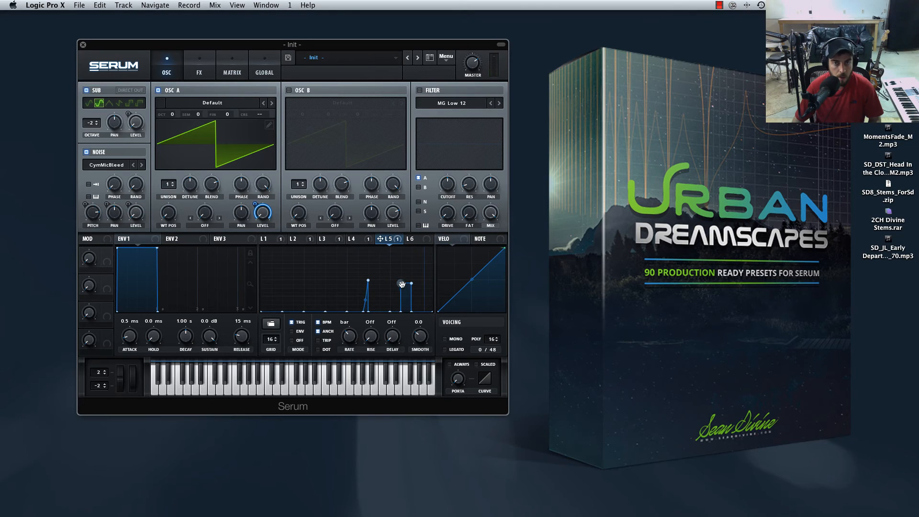
drag(411, 283, 409, 300)
drag(402, 311, 396, 315)
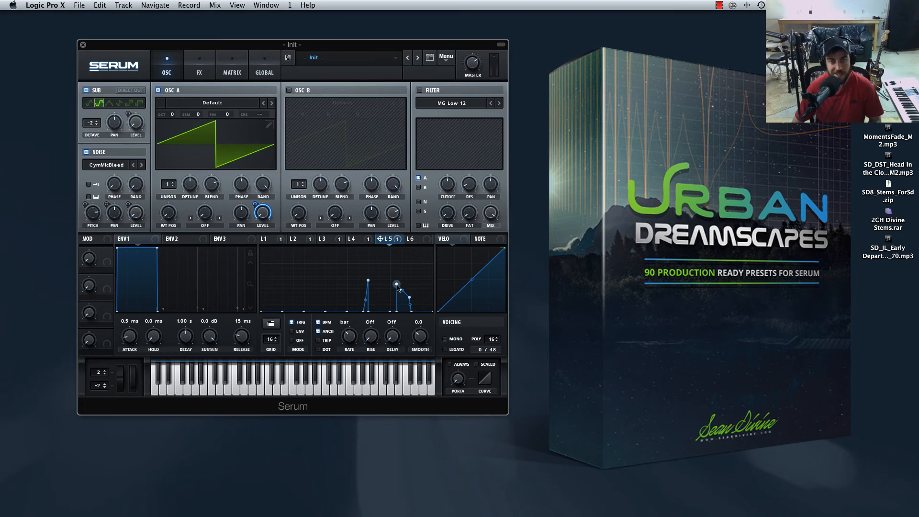
drag(409, 298, 406, 302)
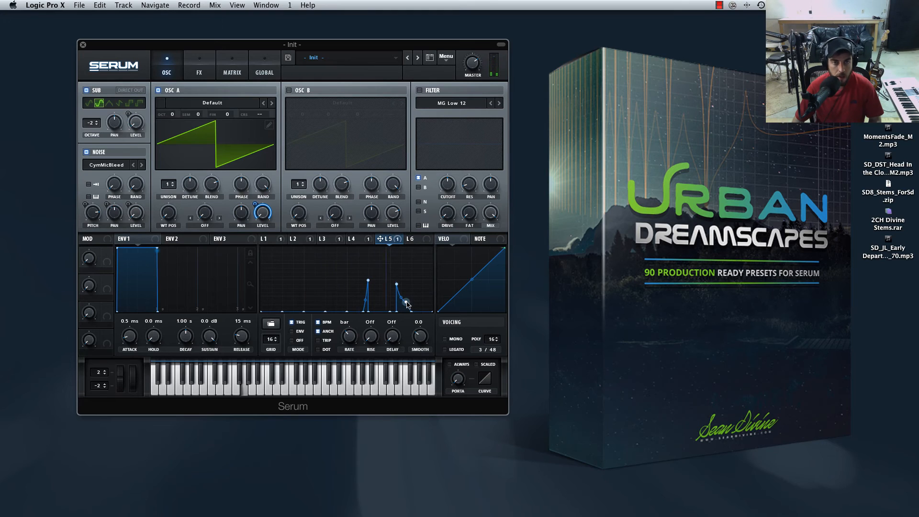
Load the Alligator 2 wavetable from Cymatics - Animals Wavetables into oscillator A.
click(245, 104)
click(258, 103)
click(271, 102)
click(225, 103)
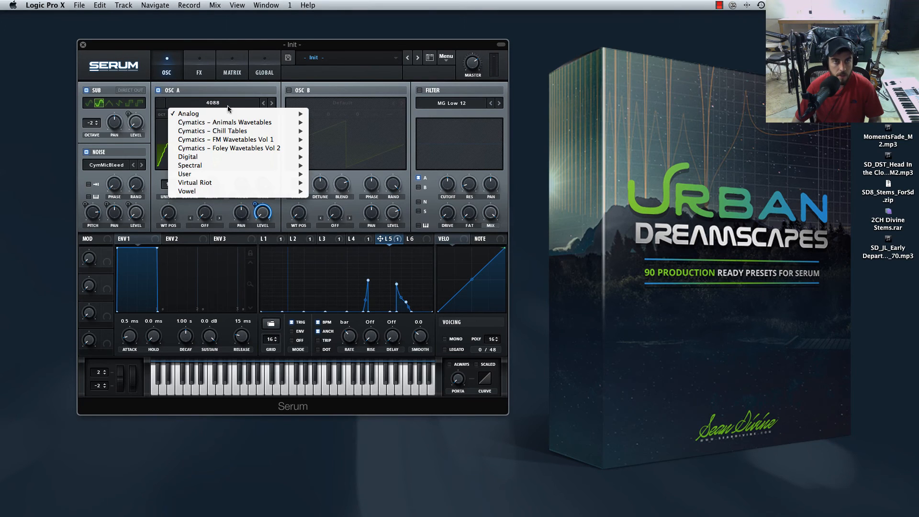
mouse_move(220, 115)
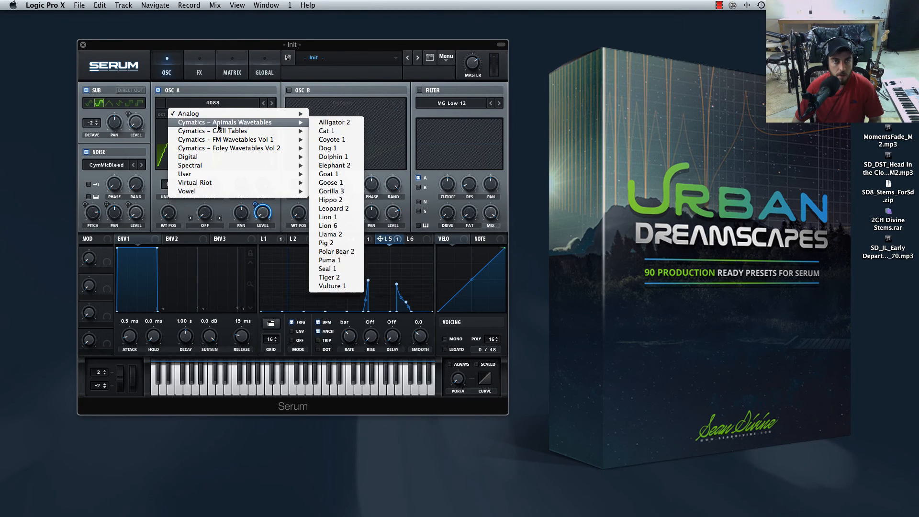
click(340, 123)
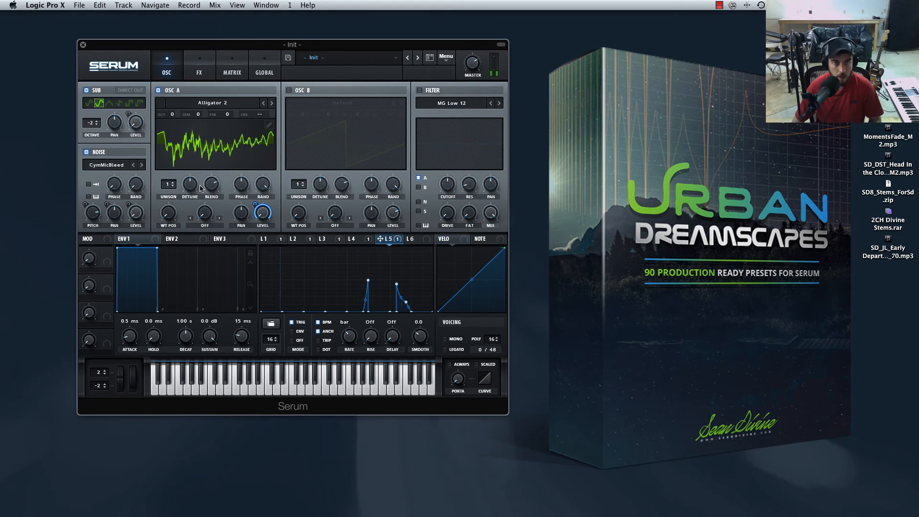
Modulate oscillator A's semitone tuning with LFO 6, flattened at a bar rate, and set the oscillator's octave to +1.
click(415, 241)
drag(416, 240, 196, 118)
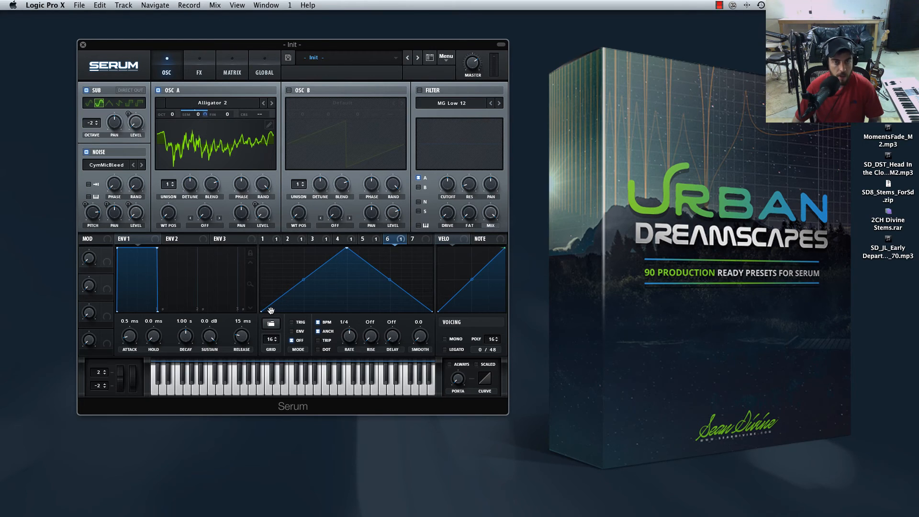
drag(271, 313, 429, 320)
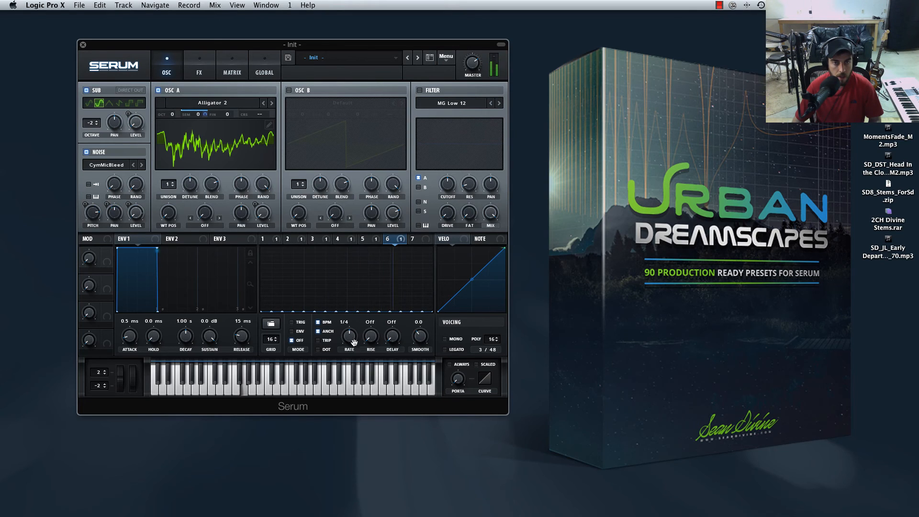
mouse_move(352, 341)
mouse_down()
mouse_move(352, 367)
mouse_move(350, 353)
mouse_up()
mouse_move(174, 116)
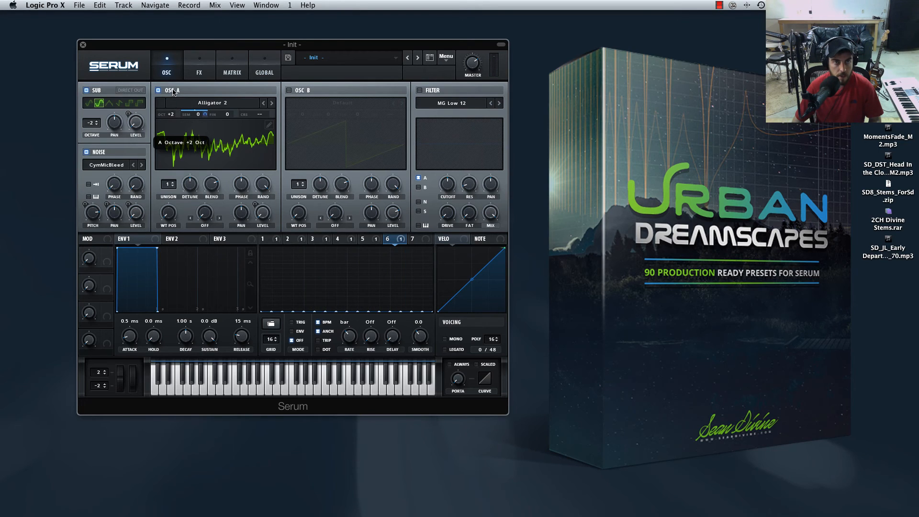
drag(173, 109, 172, 124)
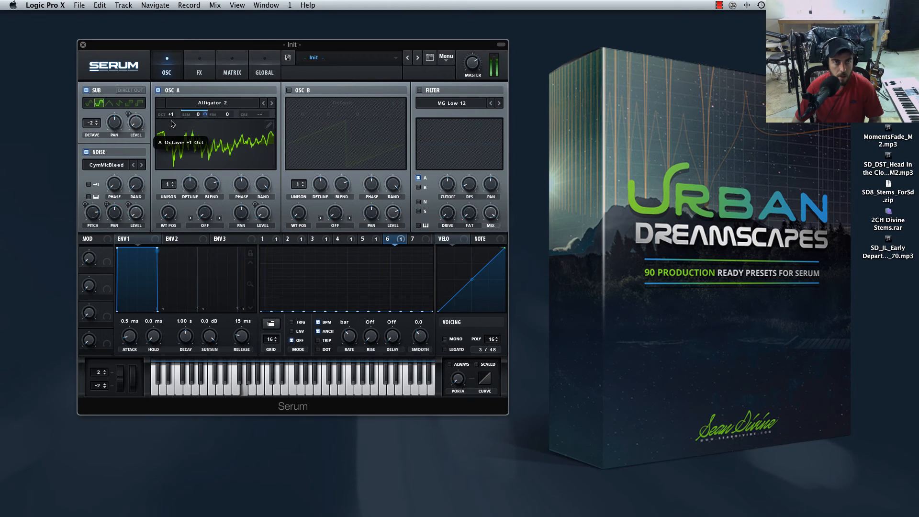
Draw pulses of about half height on steps 10 and 13 of LFO 6, using trigger mode and a 1/16 delay.
shift+click(364, 285)
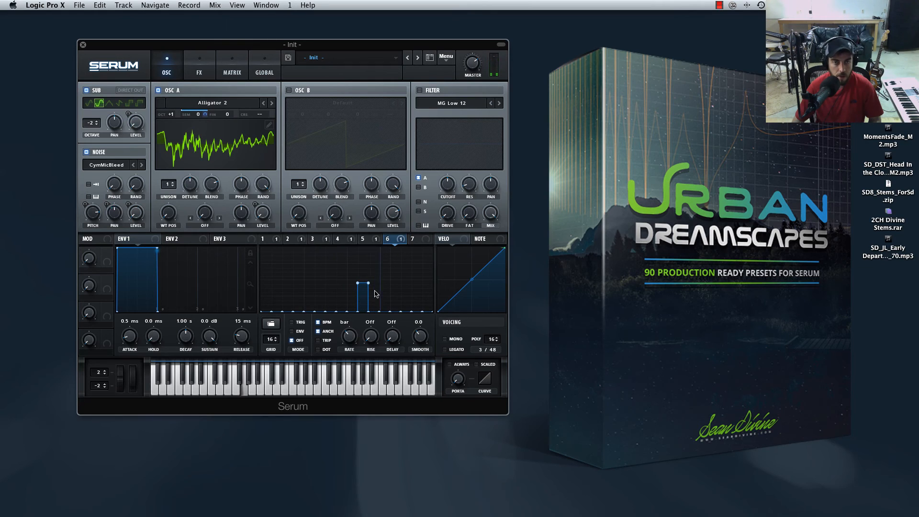
shift+click(396, 287)
drag(397, 287, 397, 289)
shift+click(366, 276)
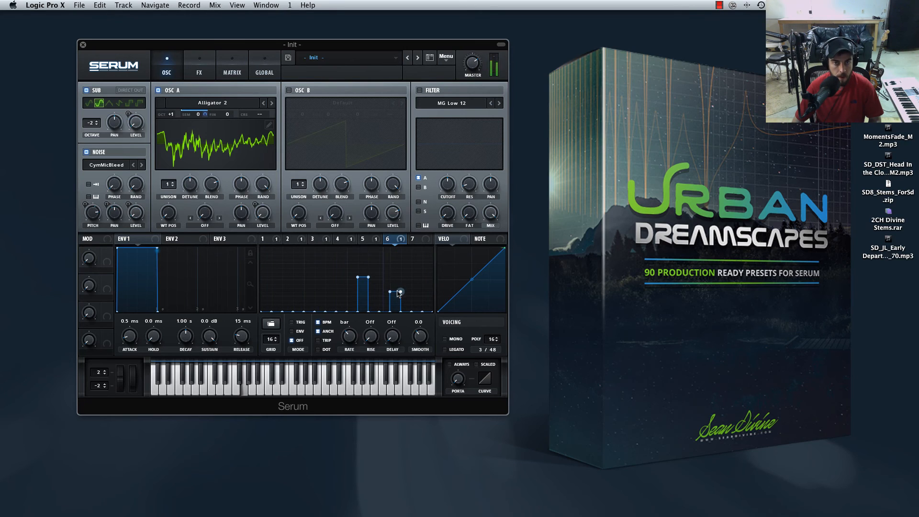
drag(398, 294, 397, 291)
drag(397, 287, 397, 285)
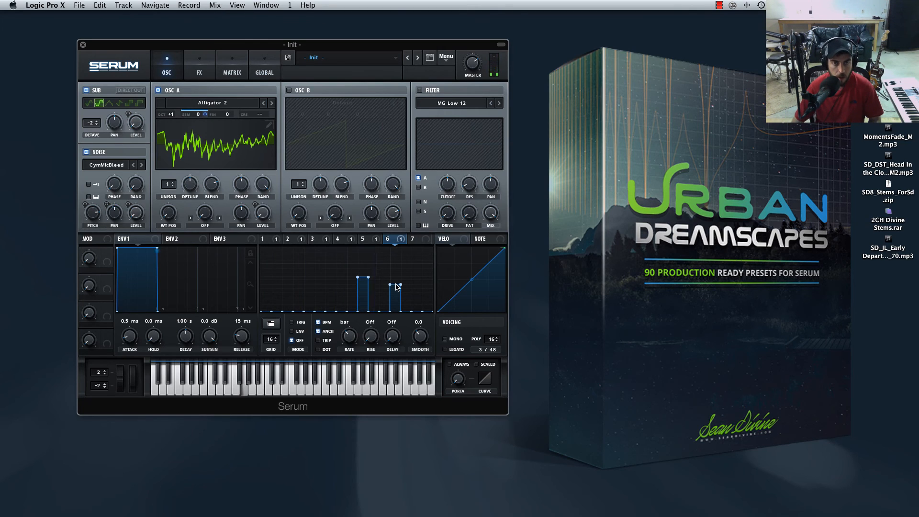
drag(396, 284, 396, 277)
Audition analog wavetables in oscillator A, from Basic_McB through Basic_Wrd to BS2 - Acid.
click(211, 103)
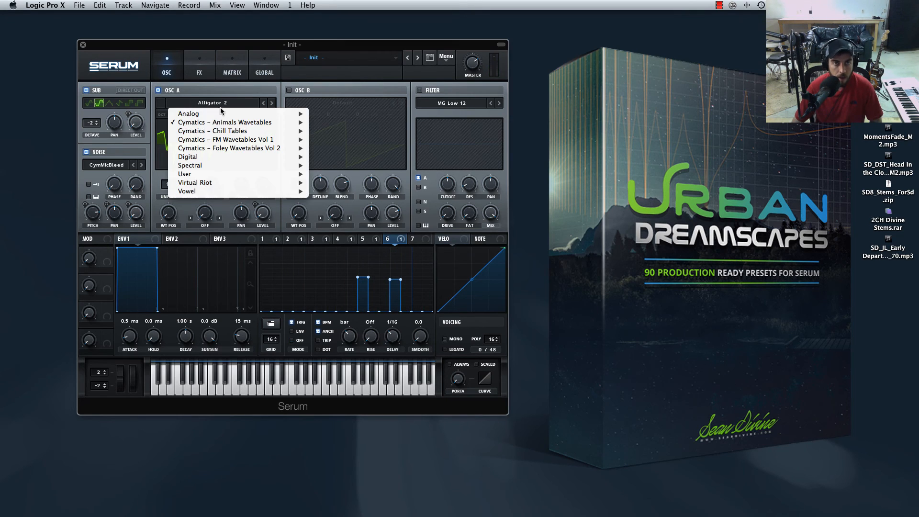
mouse_move(224, 151)
mouse_move(223, 114)
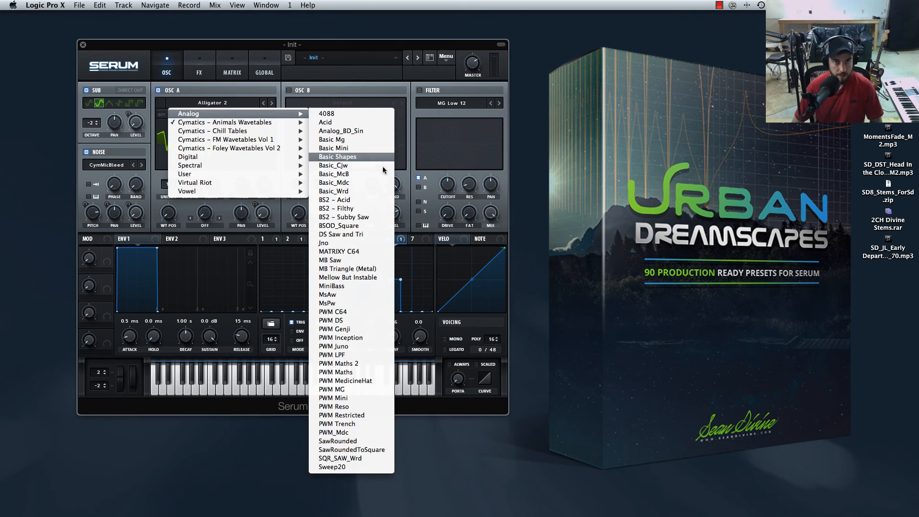
click(369, 172)
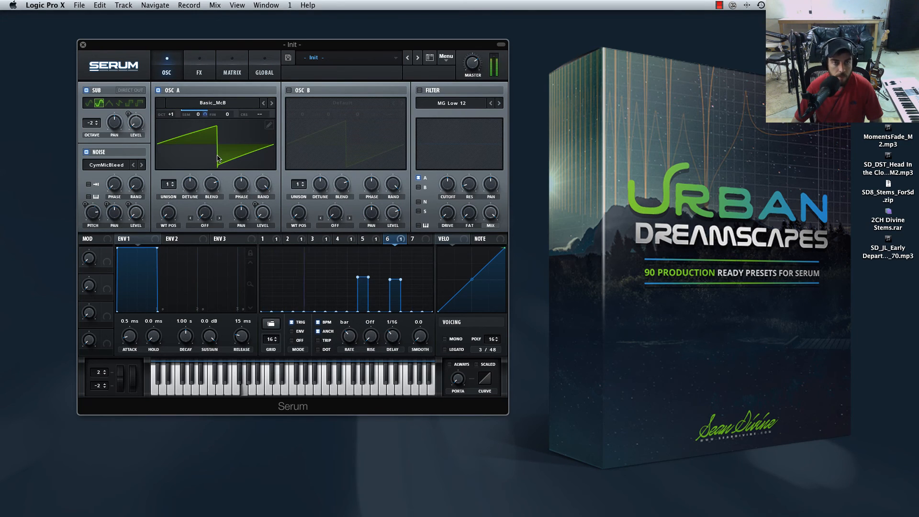
click(271, 104)
click(271, 104)
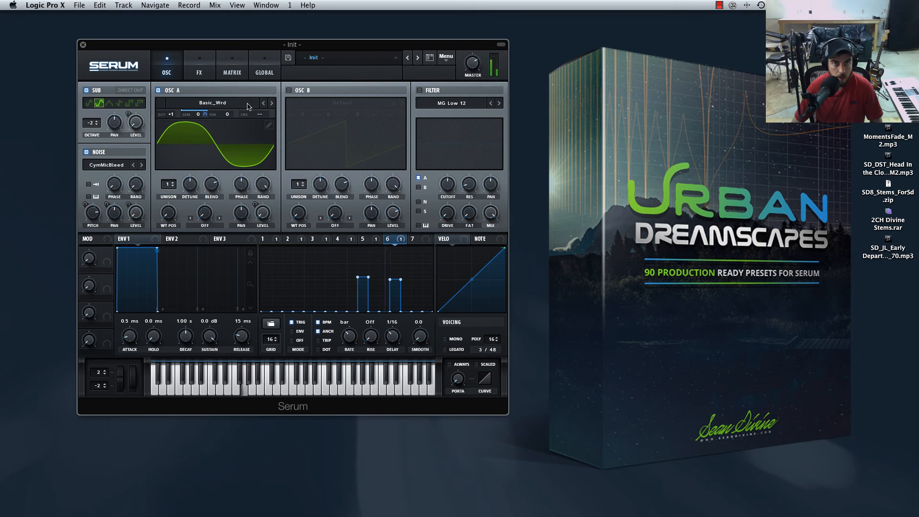
click(271, 104)
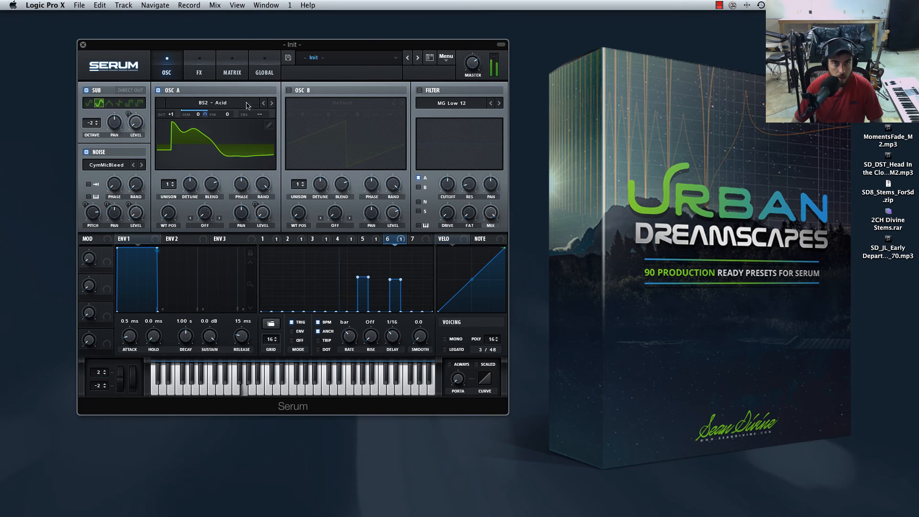
Browse the Vowel wavetables for oscillator A and load DudaChoir.
click(248, 105)
mouse_move(248, 191)
click(331, 191)
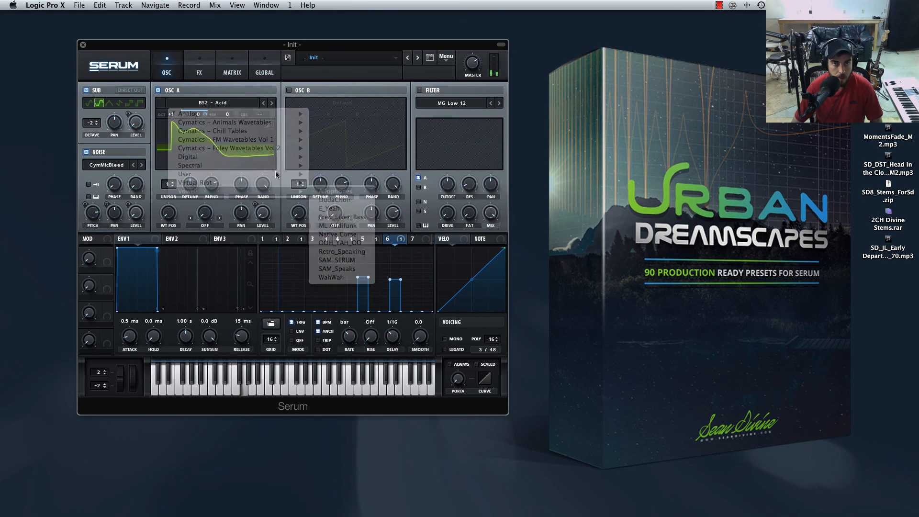
click(271, 104)
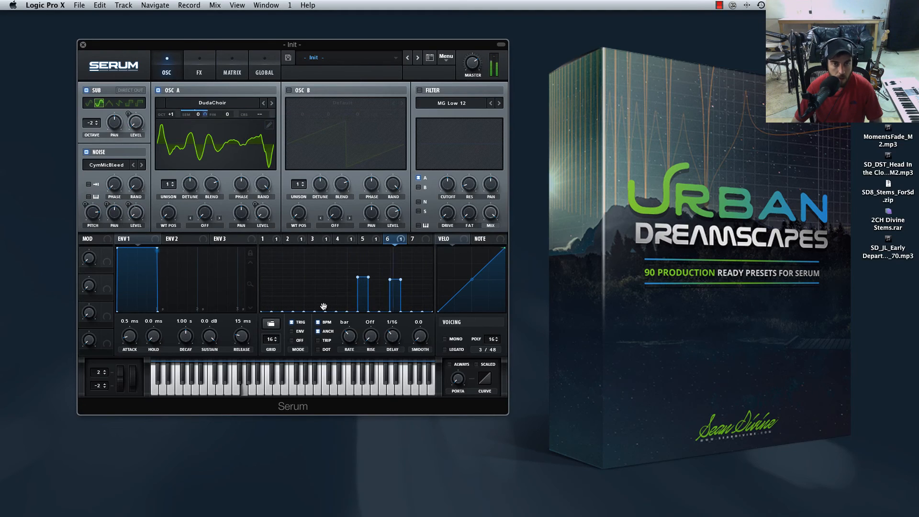
Return to LFO 5 and add a rising spike about 35% high ending step 5, with the delay at 1/32.
drag(325, 302, 321, 298)
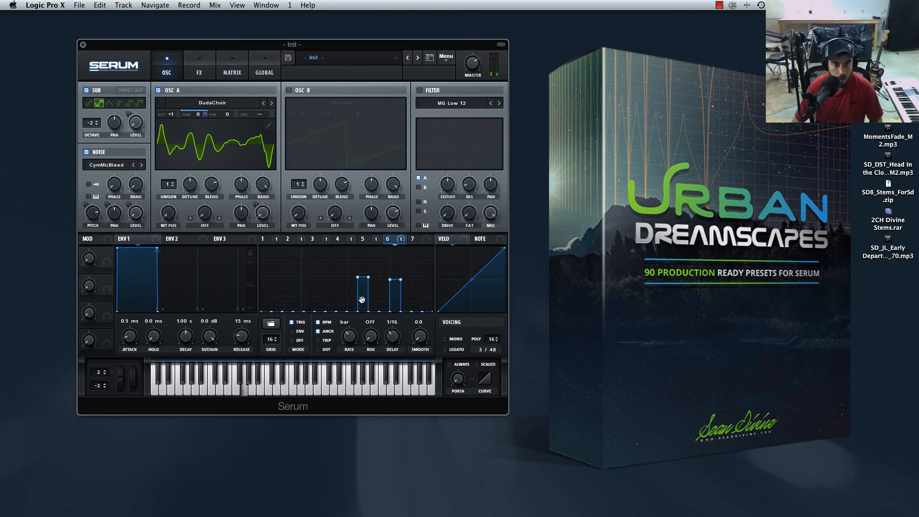
click(370, 240)
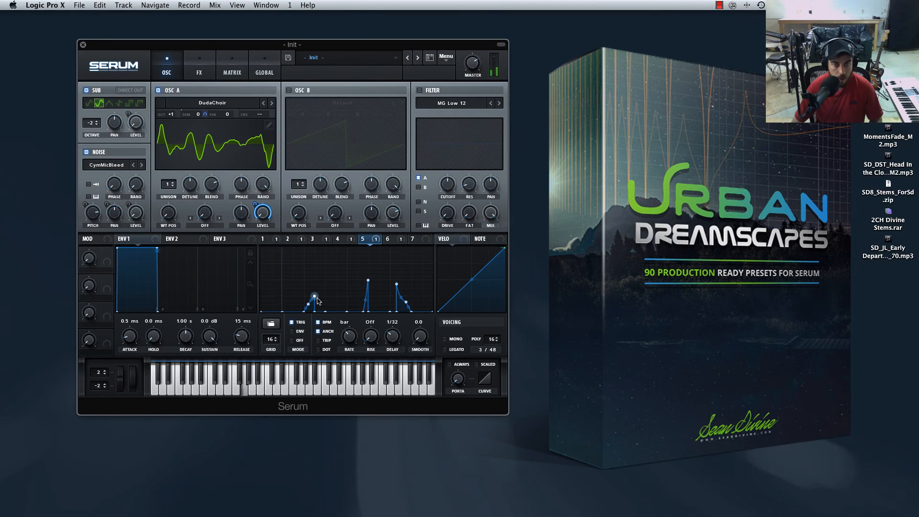
drag(314, 299, 314, 292)
Set oscillator A's unison to 2 voices and adjust its detune amount.
click(172, 183)
mouse_move(190, 184)
mouse_down()
mouse_move(187, 200)
mouse_move(189, 189)
mouse_up()
double_click(189, 190)
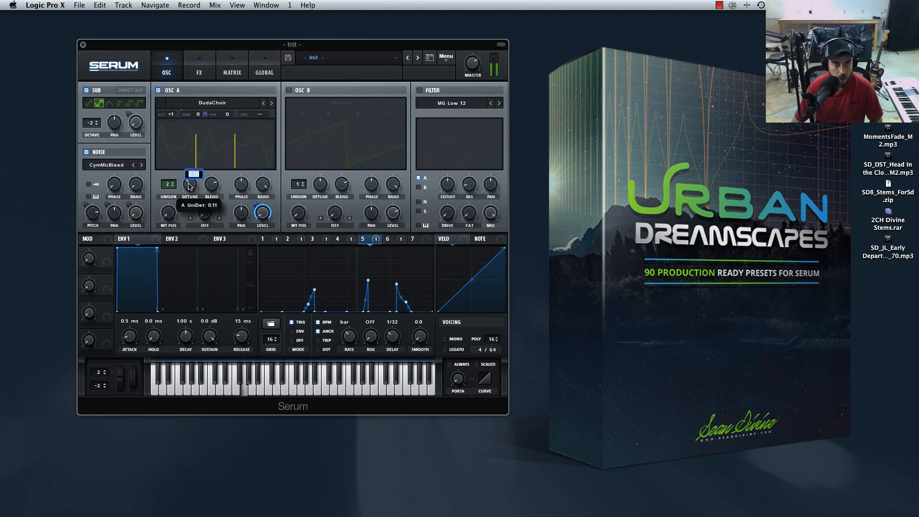
Try the flanger and delay in the effects rack, leave both disabled, and return to the oscillator view.
click(200, 71)
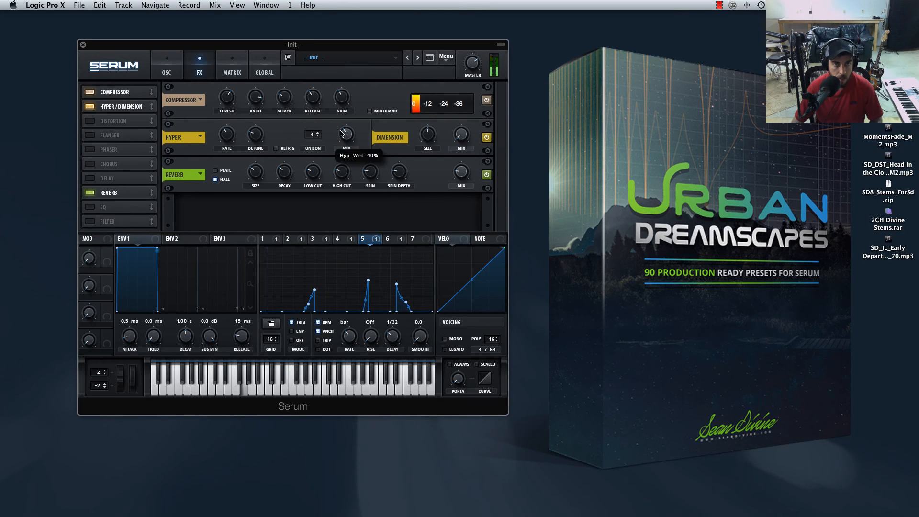
click(98, 136)
click(106, 136)
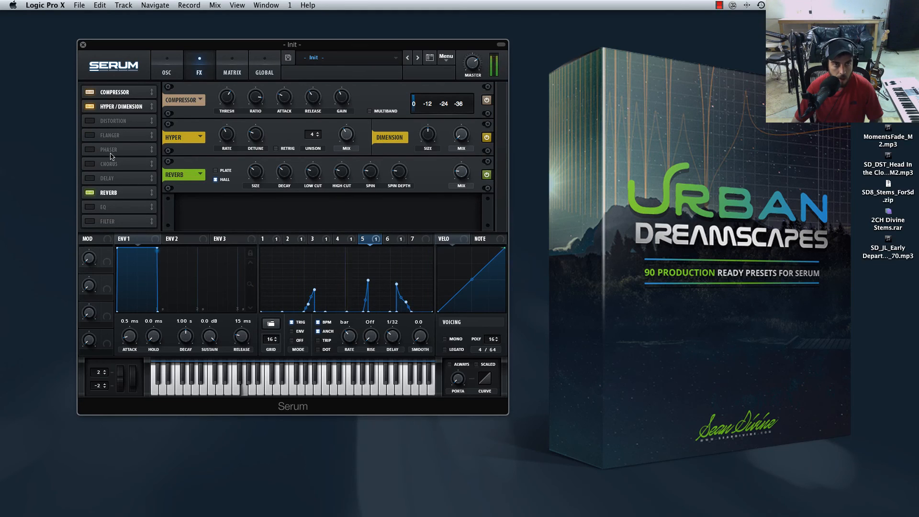
click(113, 180)
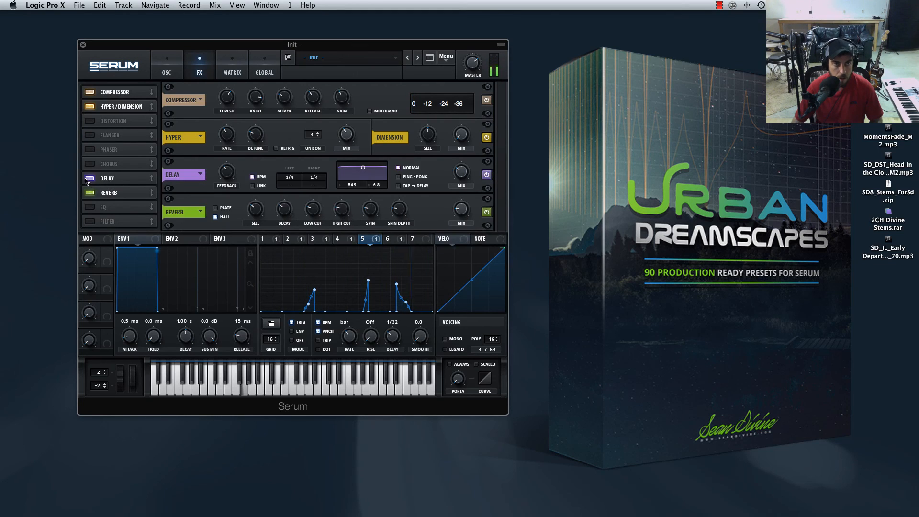
click(118, 177)
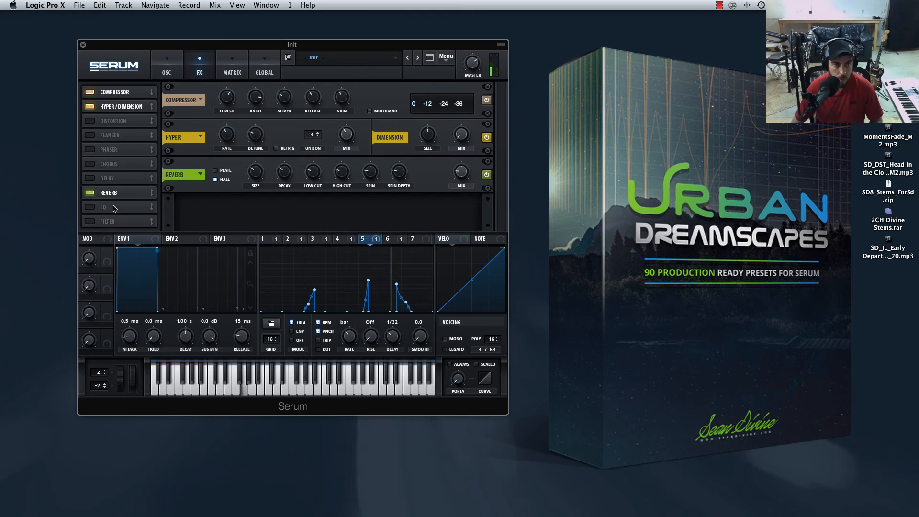
click(167, 71)
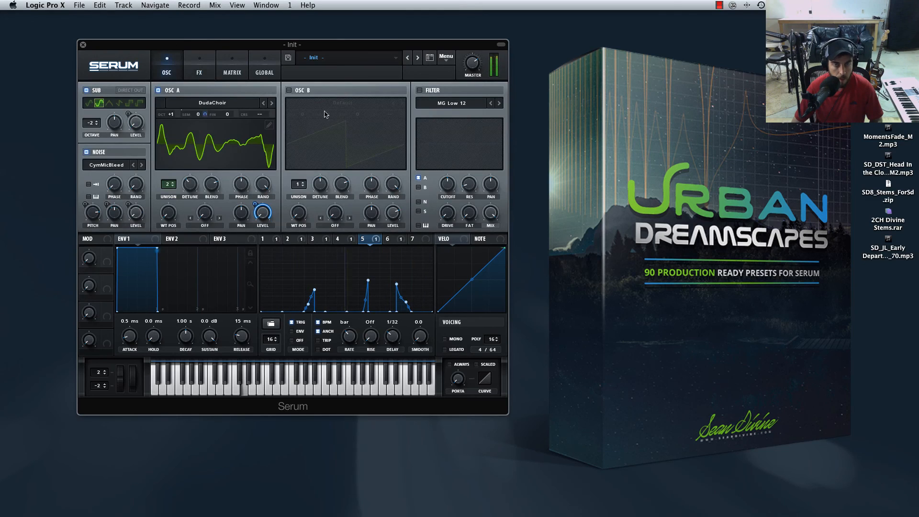
Enable the filter as the Combs type and route oscillators A and B and the noise through it.
click(419, 178)
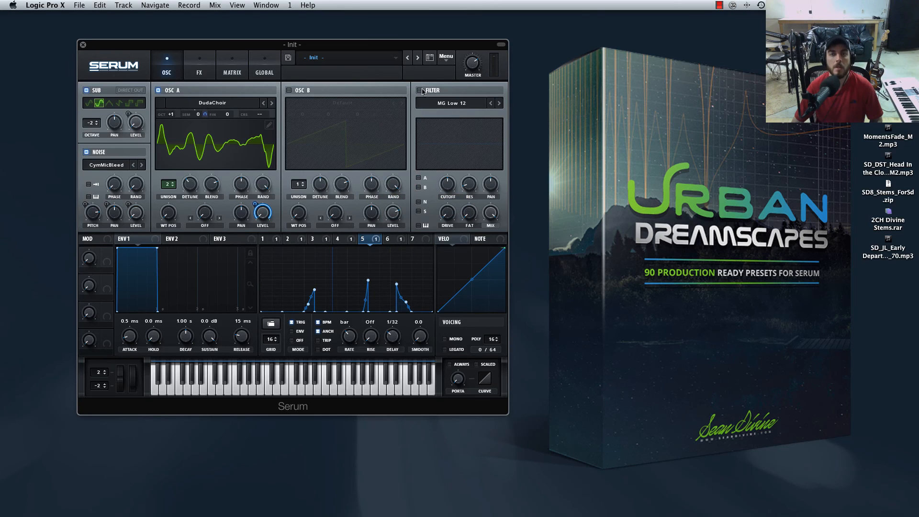
click(440, 103)
mouse_move(454, 144)
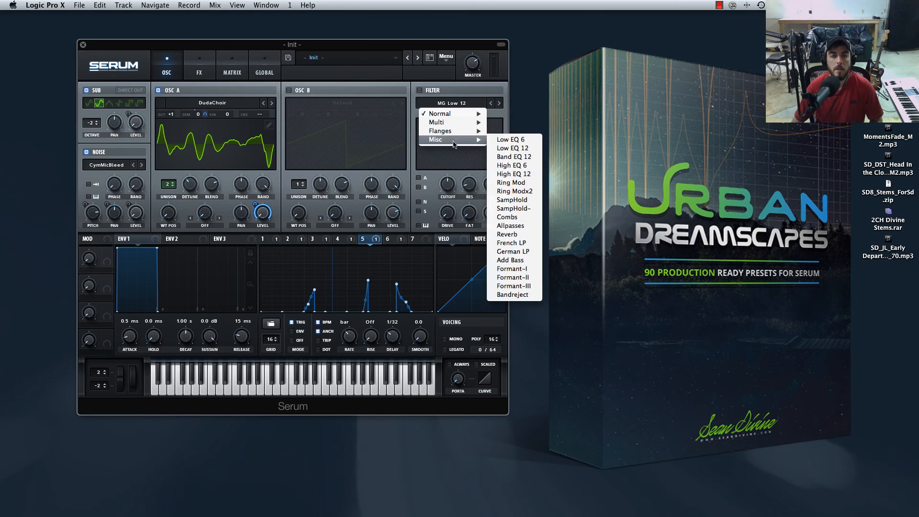
click(503, 220)
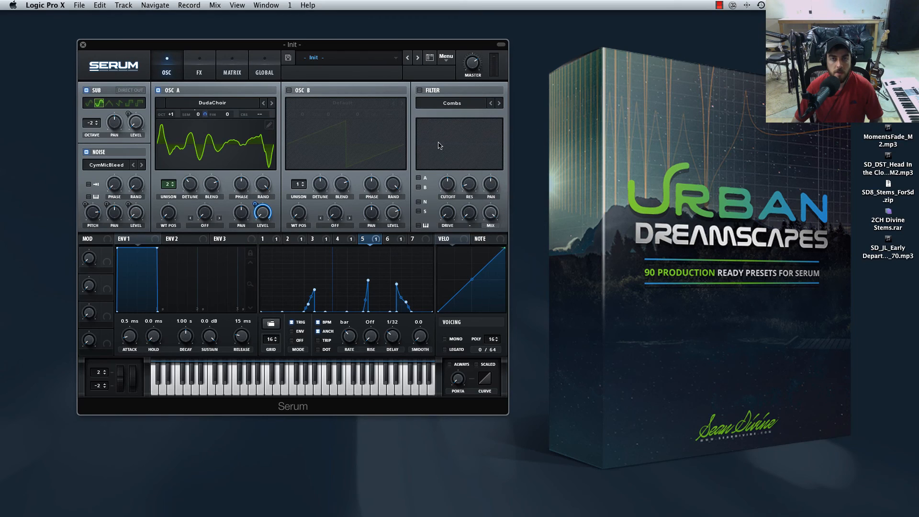
click(419, 178)
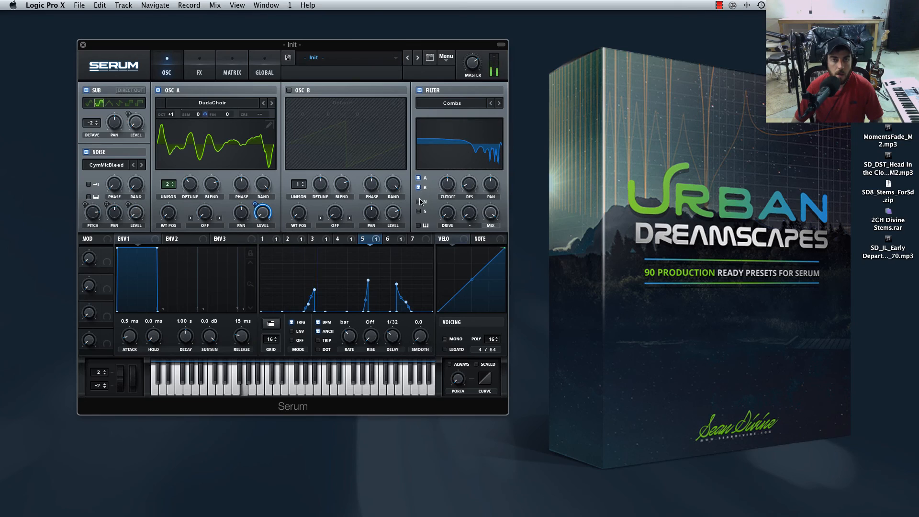
click(419, 202)
Adjust the filter cutoff and set its drive to 21%, briefly trying the sub's direct output.
drag(444, 186, 465, 219)
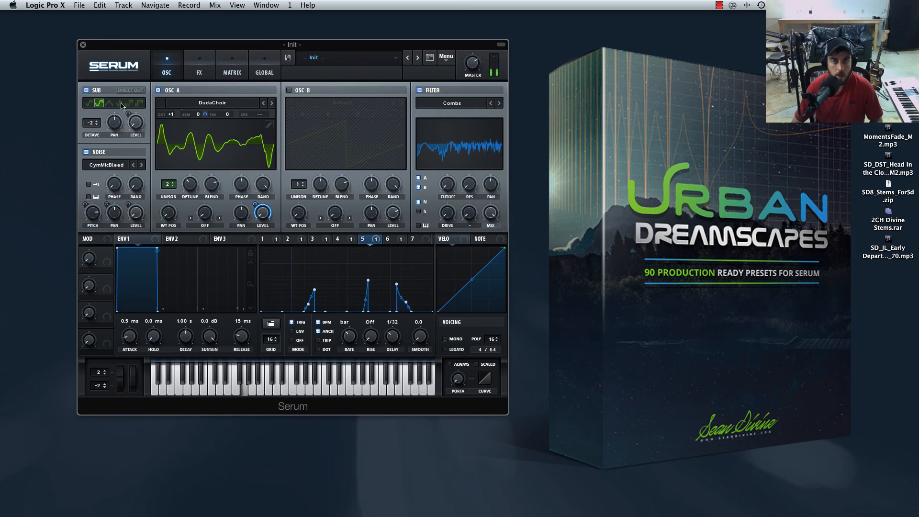
click(128, 90)
click(131, 90)
click(418, 188)
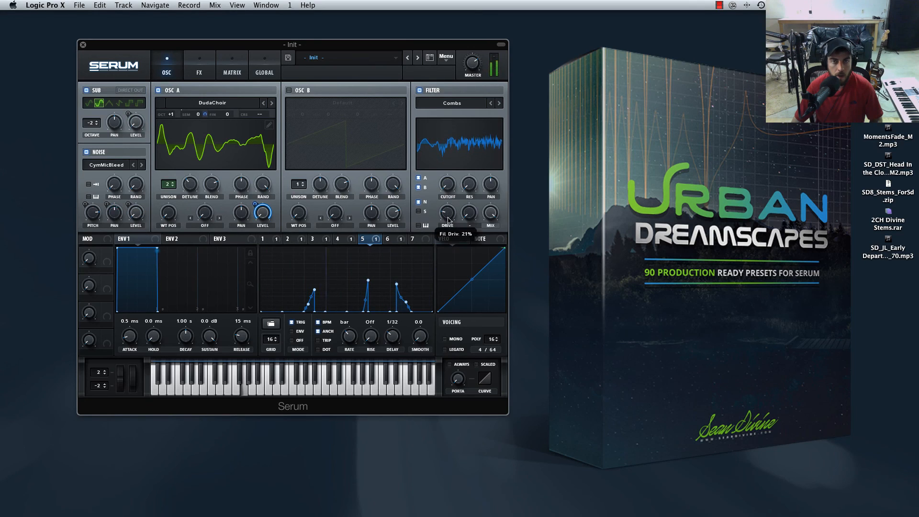
drag(445, 193, 446, 187)
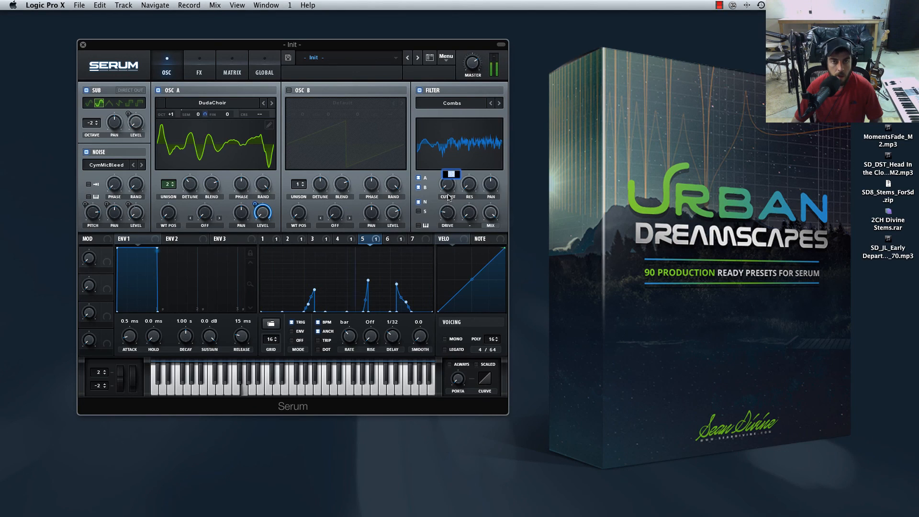
Toggle the filter routing of oscillators A and B for comparison, and change the filter type to Allpasses.
click(419, 178)
click(418, 187)
click(497, 103)
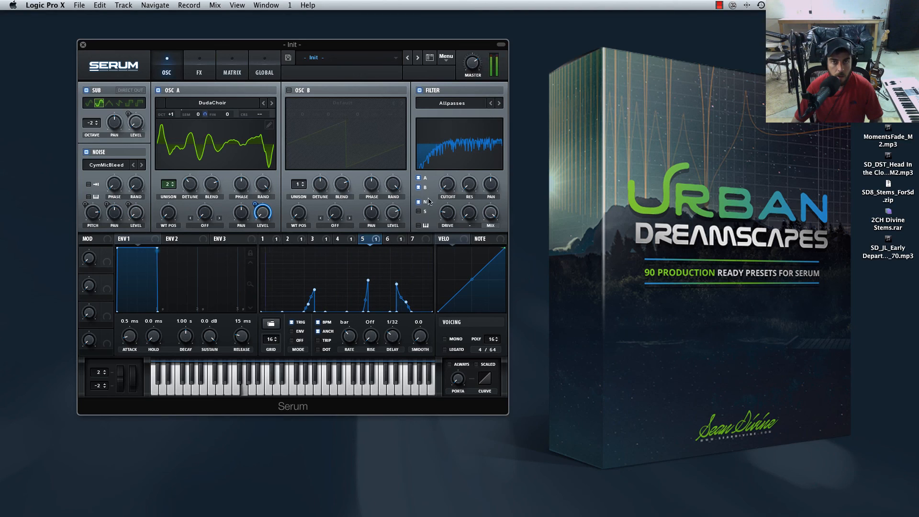
Change the filter type from Allpasses to Reverb and adjust its cutoff frequency.
mouse_move(444, 200)
click(498, 103)
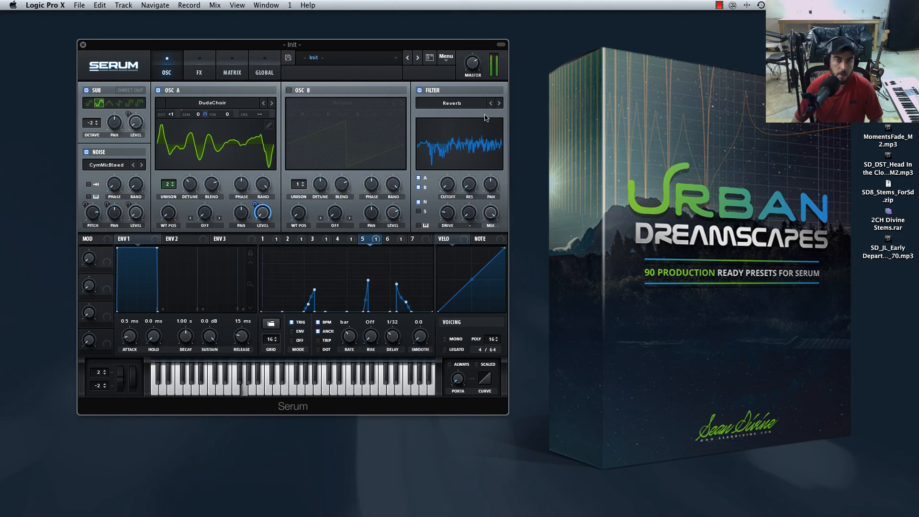
mouse_move(446, 189)
mouse_down()
mouse_move(445, 173)
mouse_move(449, 207)
mouse_move(449, 190)
mouse_up()
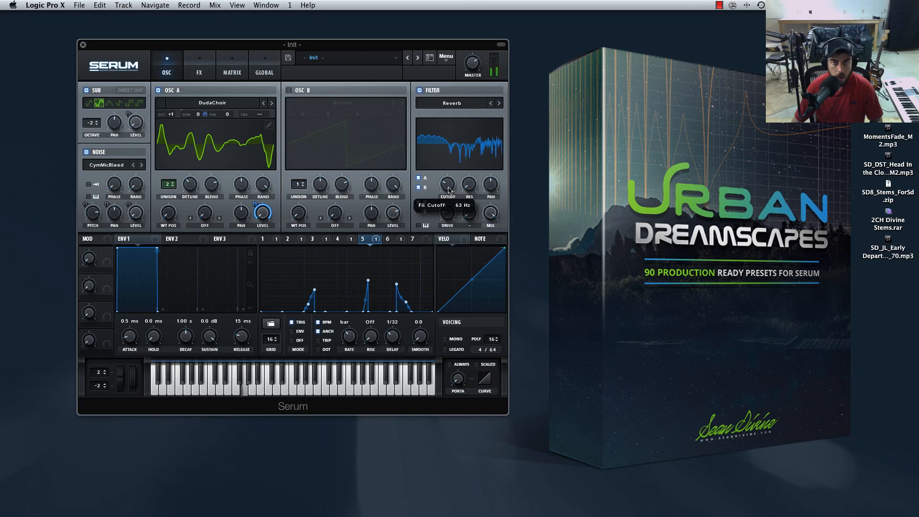
drag(448, 185, 448, 184)
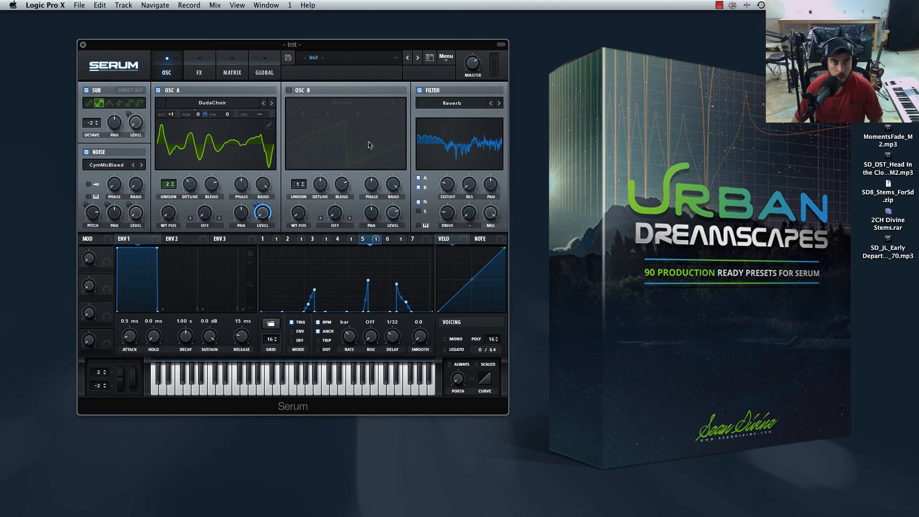
Assign the Mod Wheel as a modulation source for the filter cutoff and adjust the base cutoff and modulation amount.
right_click(446, 184)
mouse_move(495, 245)
click(568, 247)
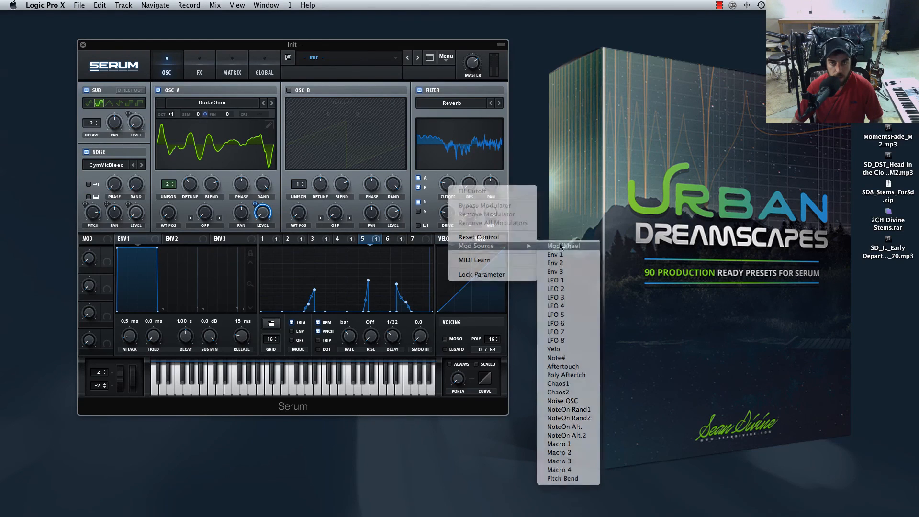
mouse_move(440, 175)
mouse_down()
mouse_move(440, 223)
mouse_move(440, 177)
mouse_move(449, 176)
mouse_up()
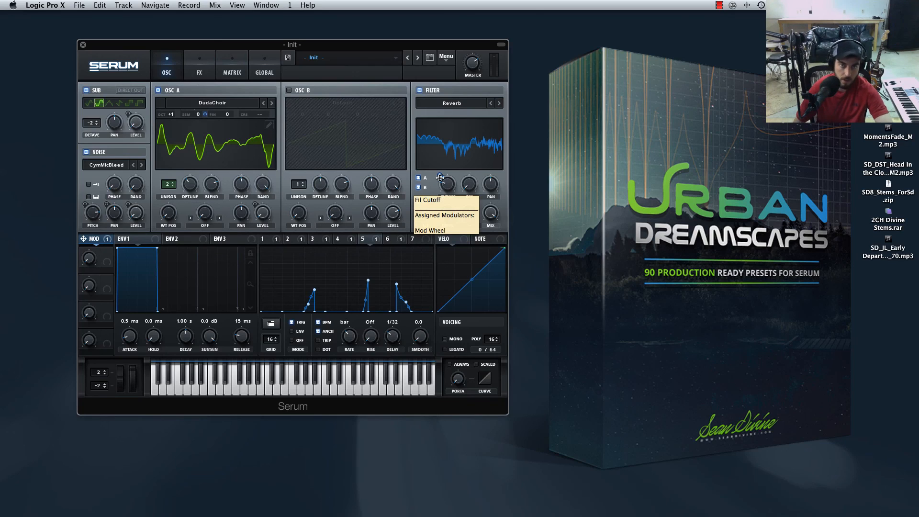
mouse_move(440, 178)
mouse_down()
mouse_move(449, 189)
mouse_move(439, 193)
mouse_move(447, 176)
mouse_move(446, 185)
mouse_up()
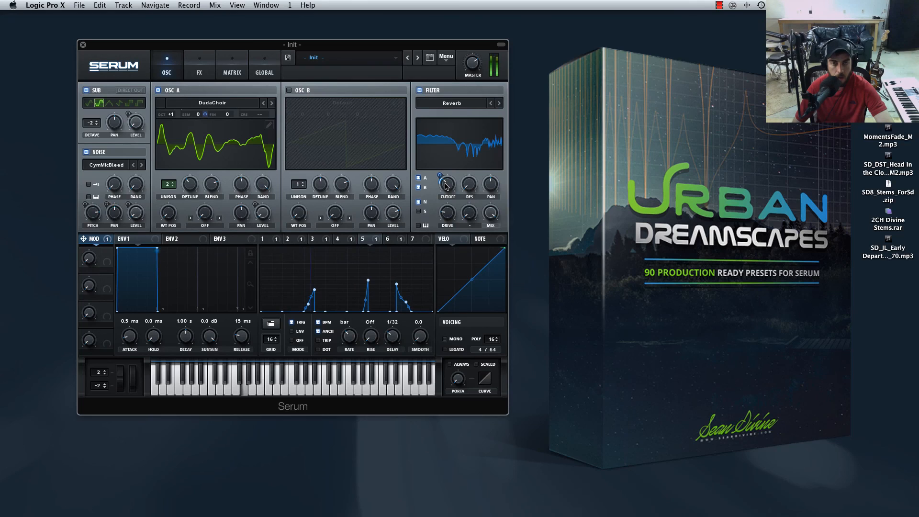
mouse_move(446, 187)
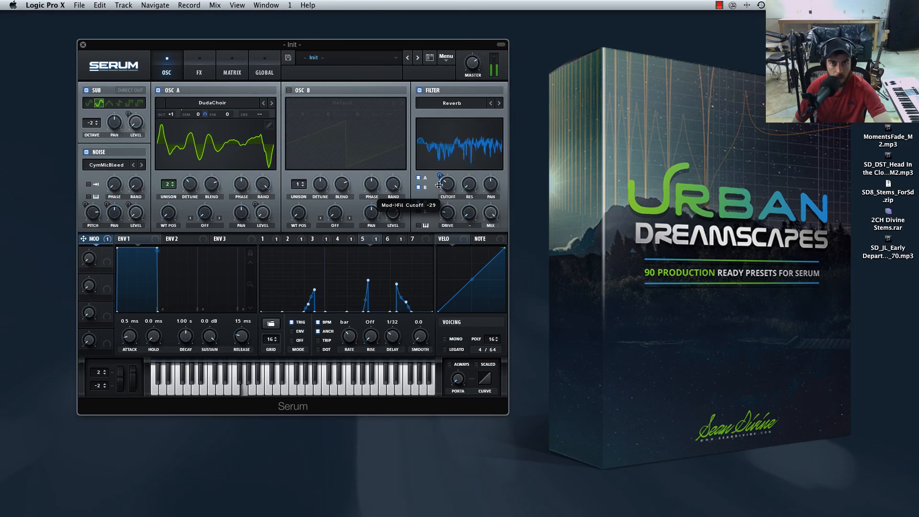
drag(439, 186, 438, 173)
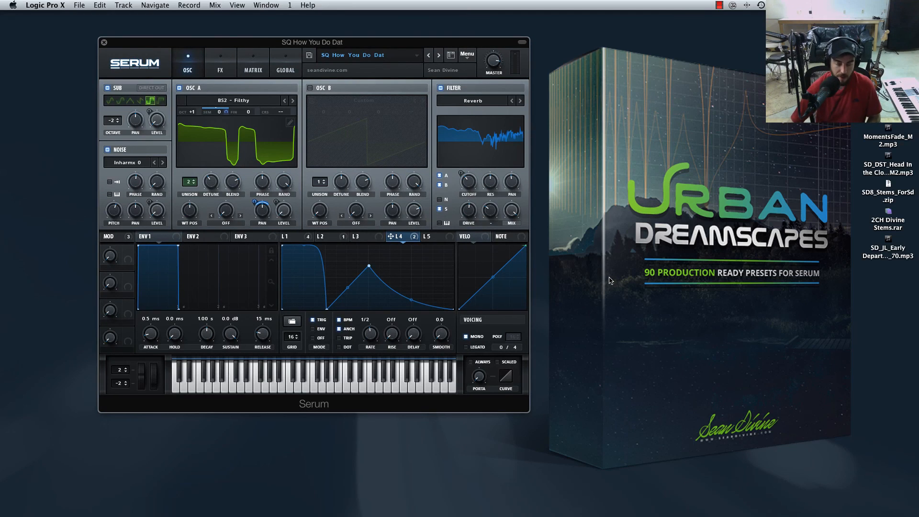
Browse the Urban Dreamscapes preset list from the SQ How You Do Dat preset without loading another preset.
click(330, 58)
mouse_move(397, 135)
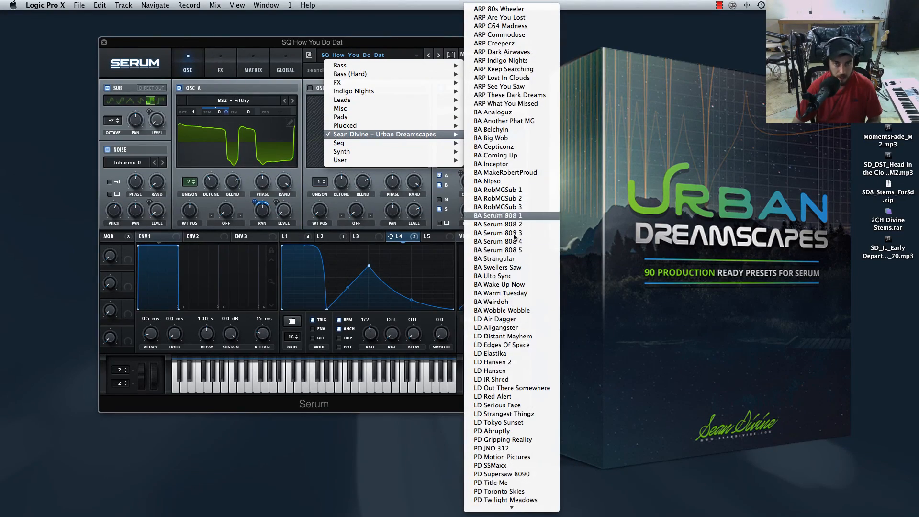
scroll(512, 335, down, 10)
click(331, 243)
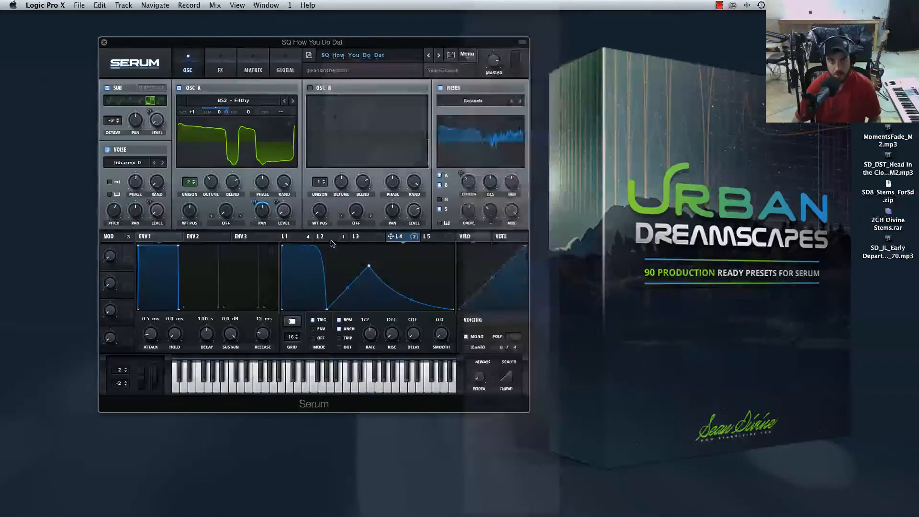
Examine the shapes of LFOs 1 to 5 in the SQ How You Do Dat preset.
click(320, 238)
click(288, 238)
click(324, 238)
click(360, 236)
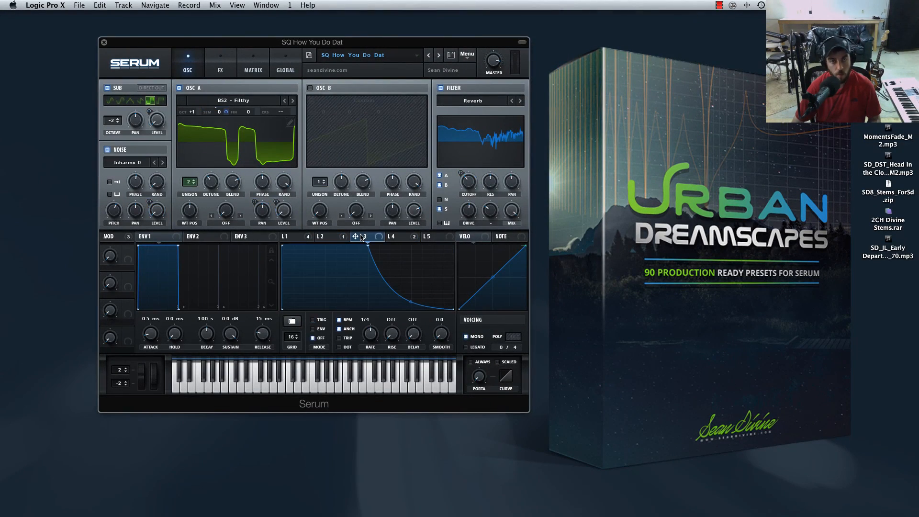
click(323, 238)
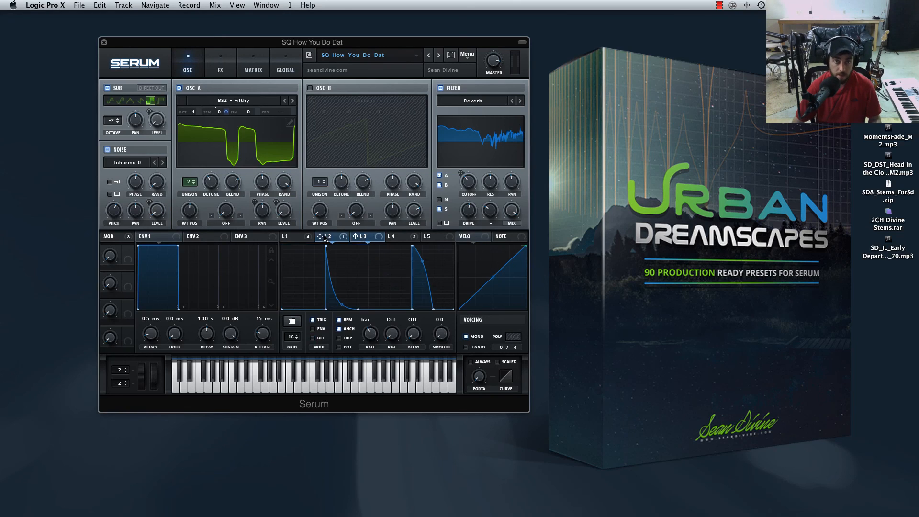
click(289, 238)
click(324, 238)
click(361, 239)
click(402, 236)
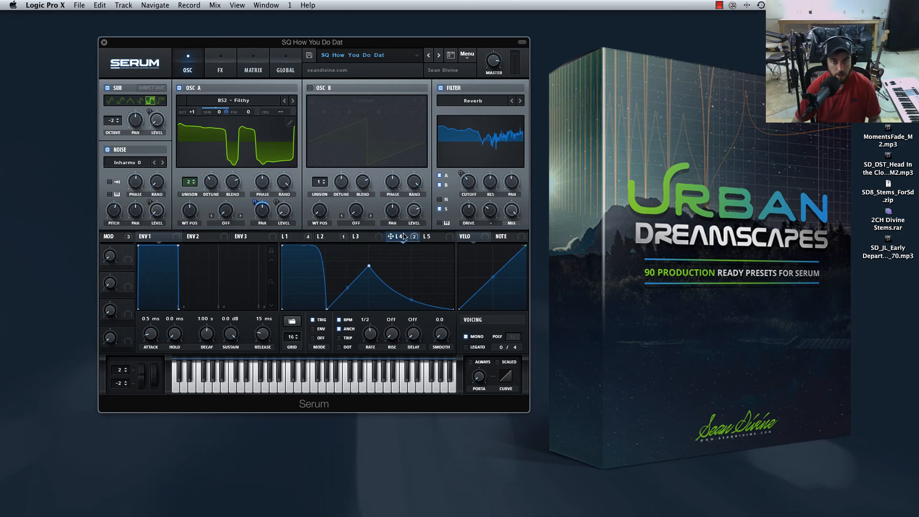
click(433, 237)
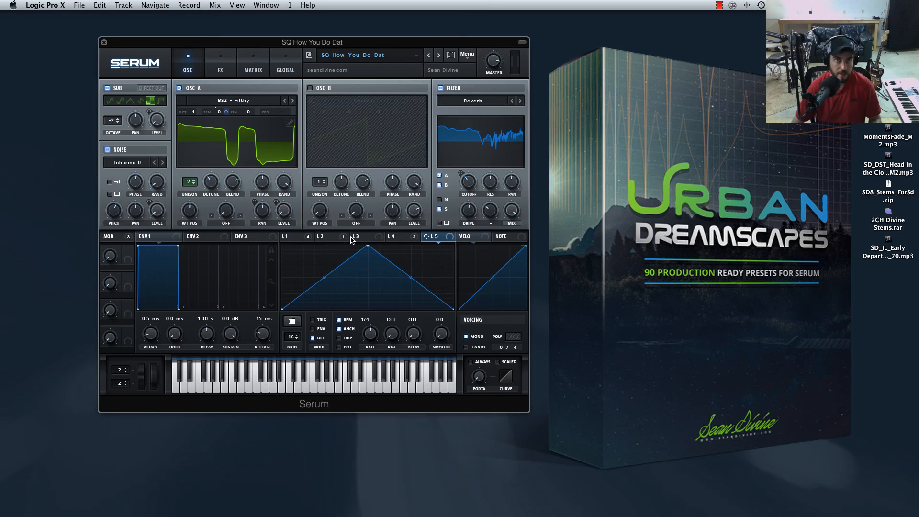
Check which controls LFO 2 and LFO 1 modulate, glance at the modulation matrix, and return to the oscillator view.
click(326, 237)
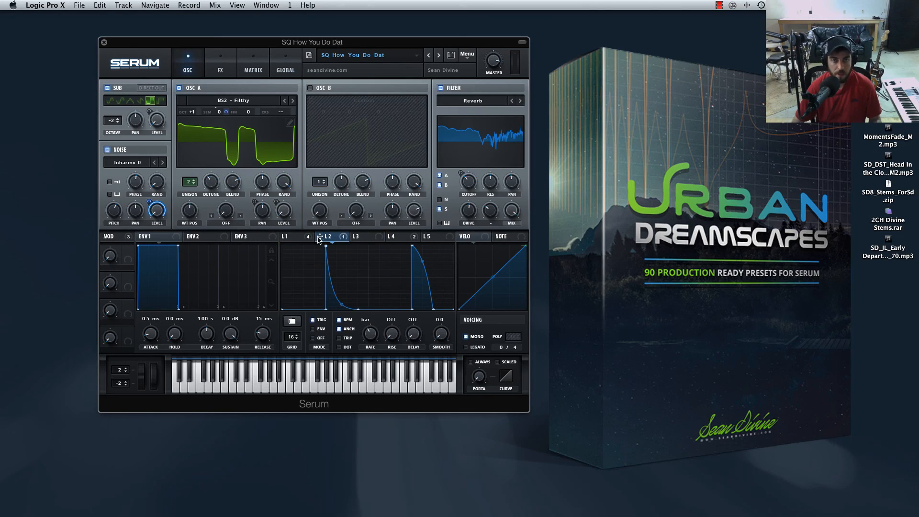
click(290, 237)
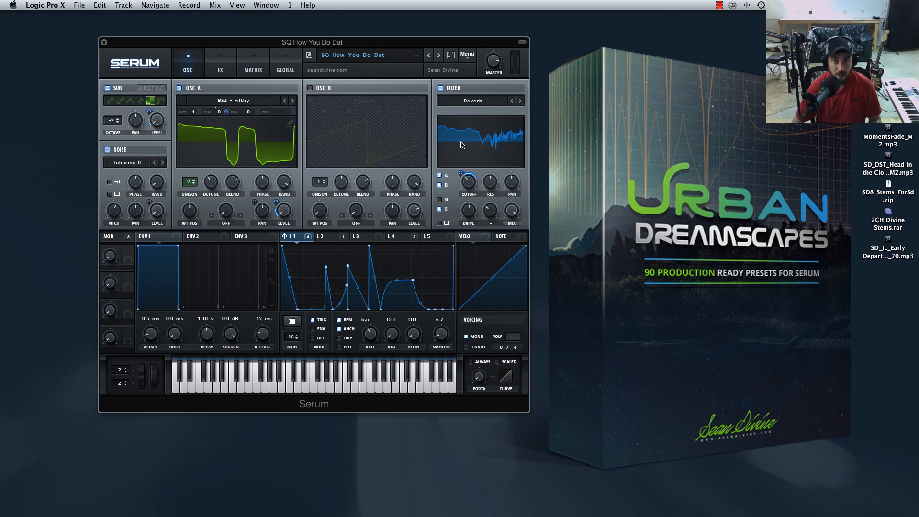
click(253, 71)
click(186, 64)
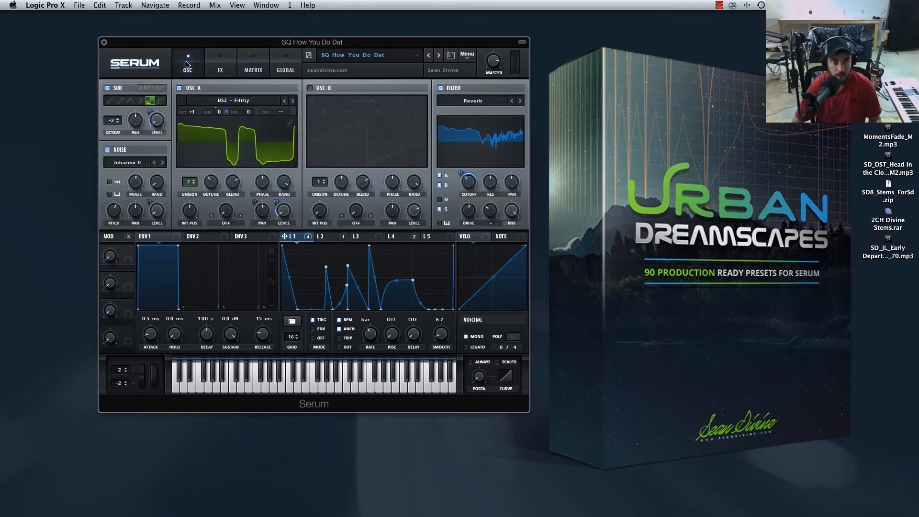